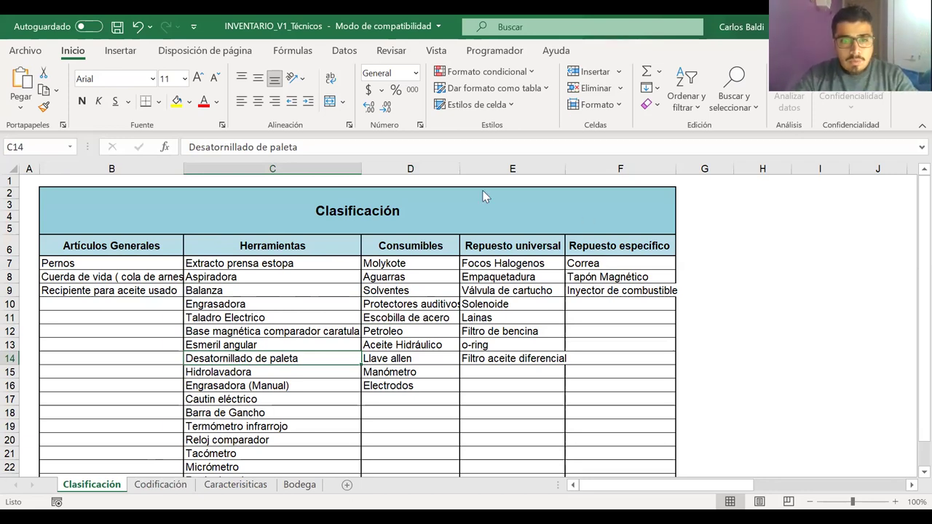
- Switch to the PowerPoint presentation and review the inventory classification slide and the example code slide
key("alt+Tab")
scroll(342, 277, "up", 5)
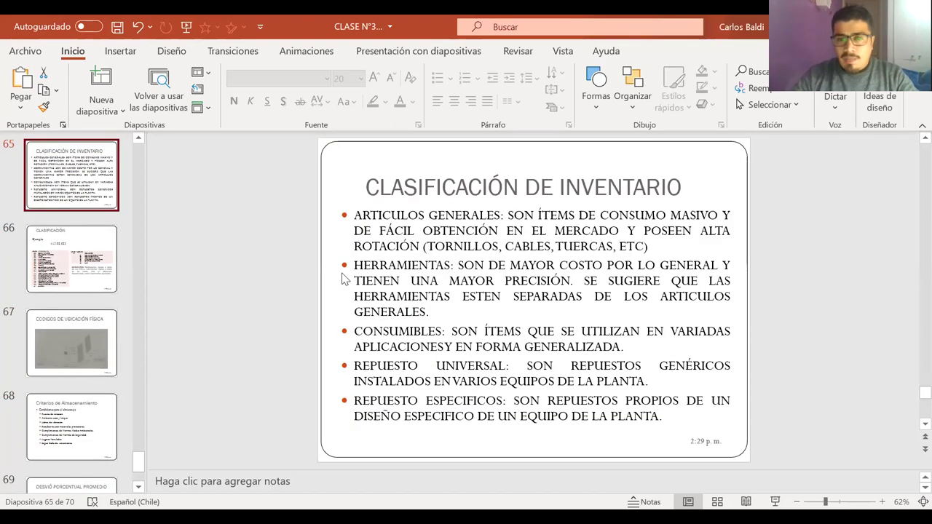
scroll(341, 277, "up", 1)
scroll(342, 273, "down", 2)
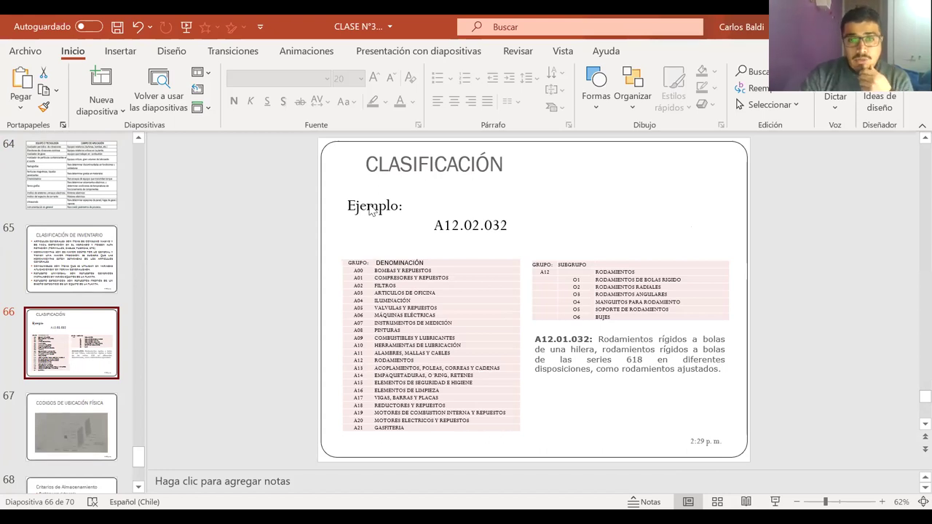
- Switch to the Excel inventory workbook and open the Codificación sheet at its coding table
key("alt+Tab")
left_click(155, 486)
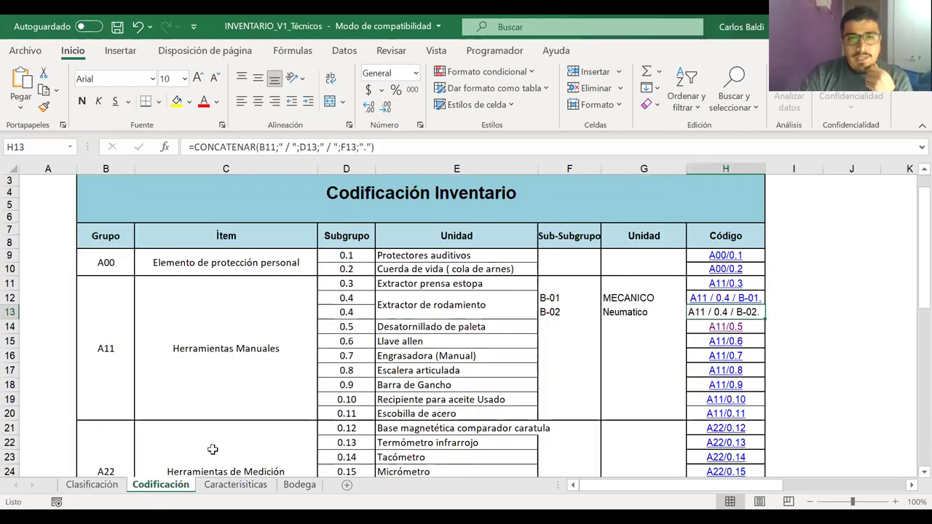
scroll(439, 248, "up", 1)
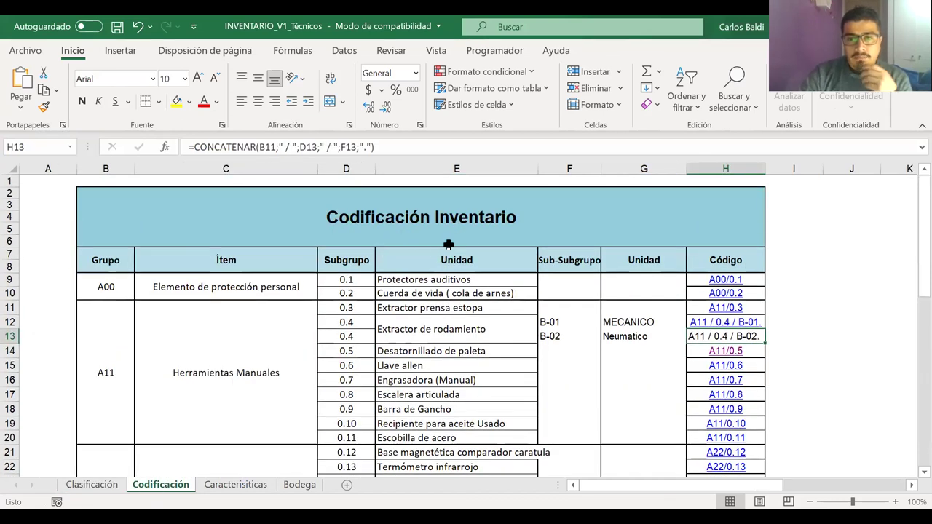
scroll(439, 245, "down", 1)
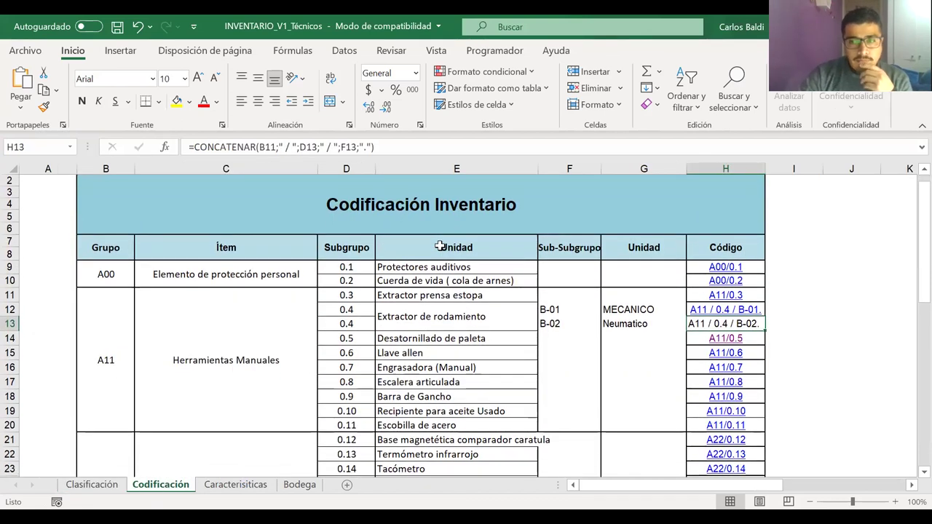
scroll(439, 248, "down", 1)
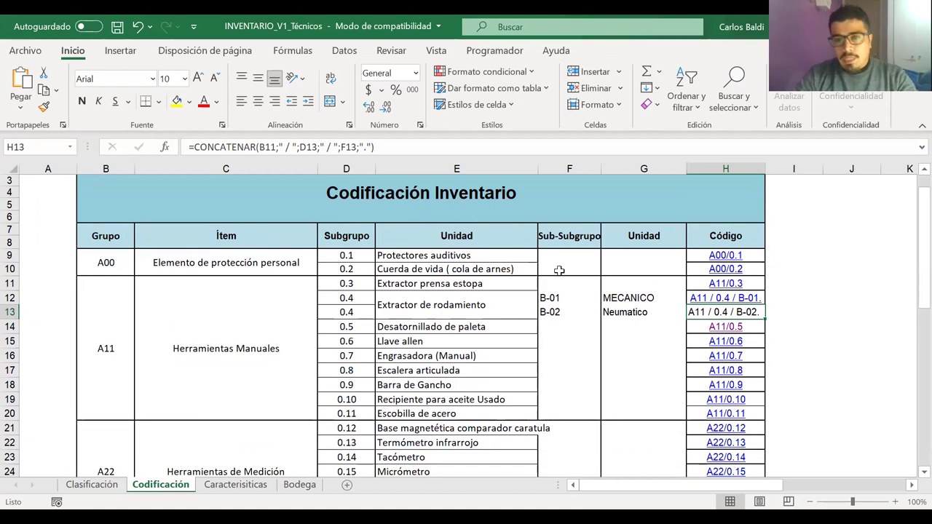
- Examine the group codes in the Grupo column from A00 to A55, then return to the table title
left_click(122, 257)
key("Right")
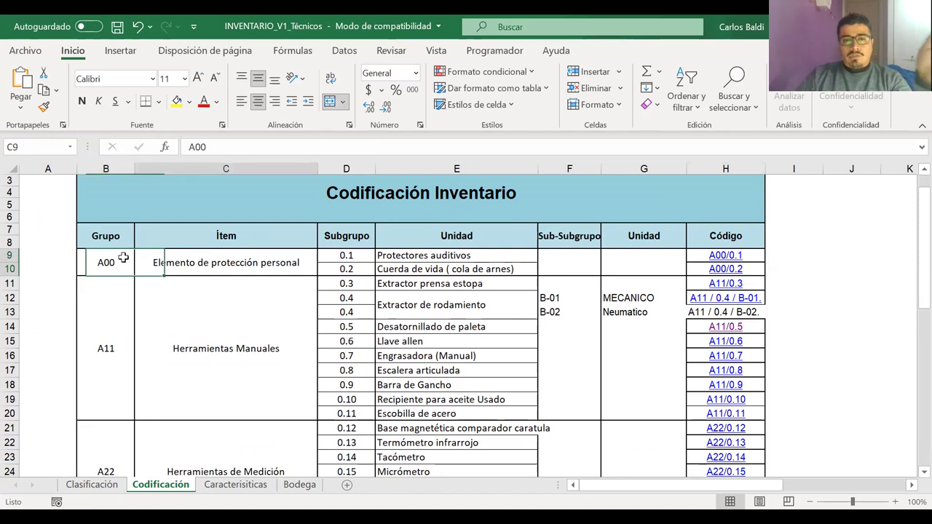
key("Left")
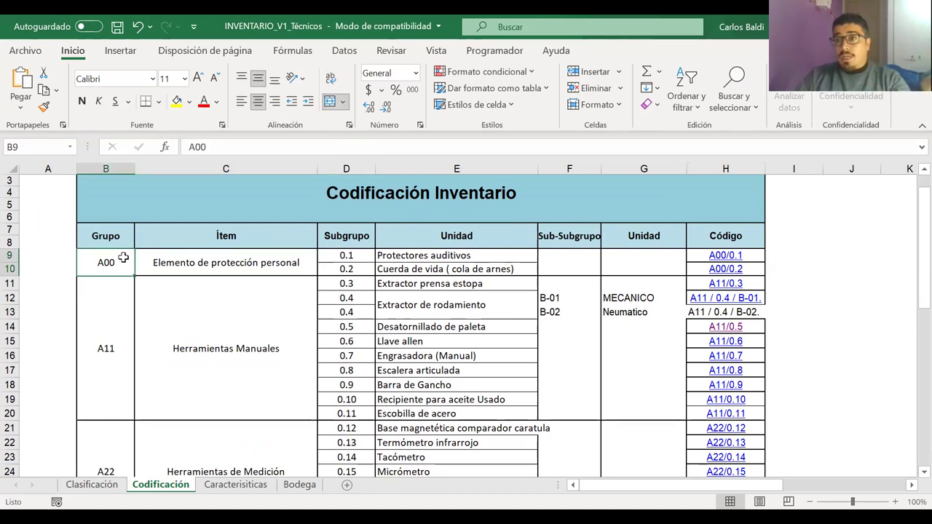
key("Down")
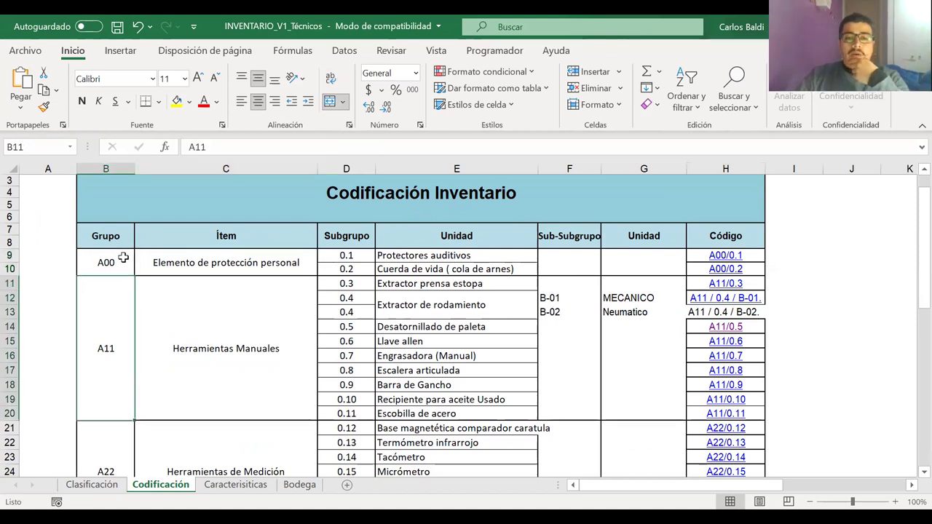
key("Down")
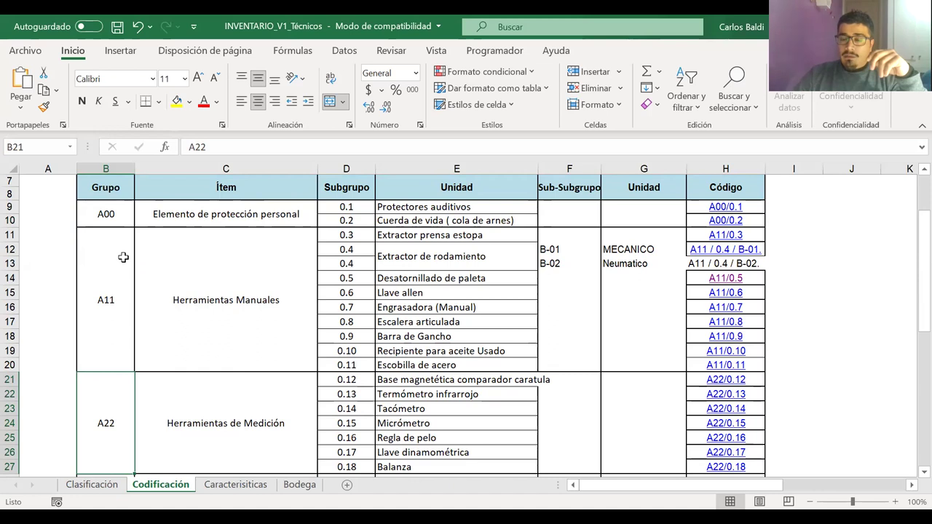
key("Down")
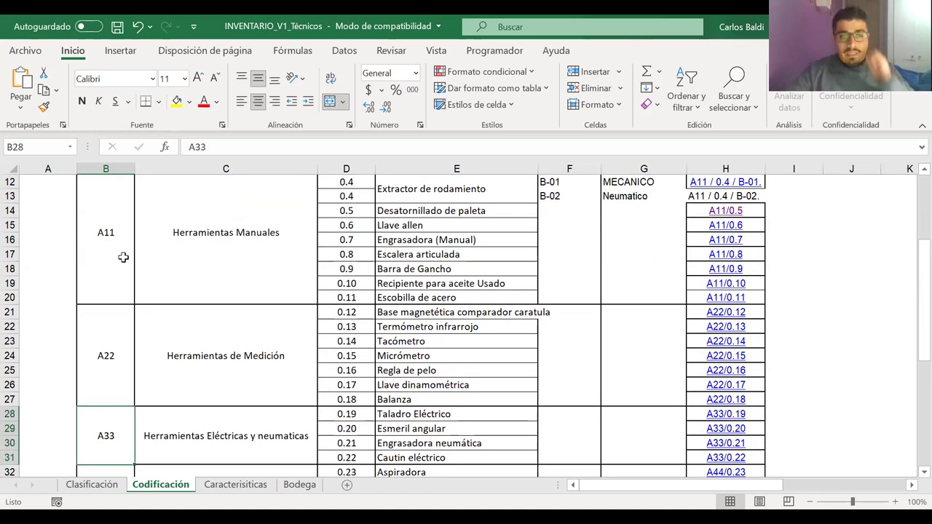
key("Down")
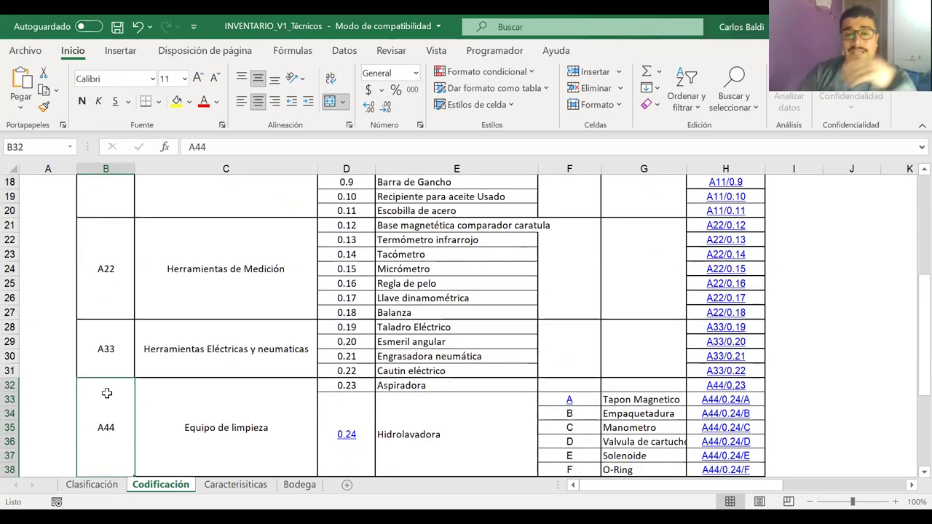
key("Down")
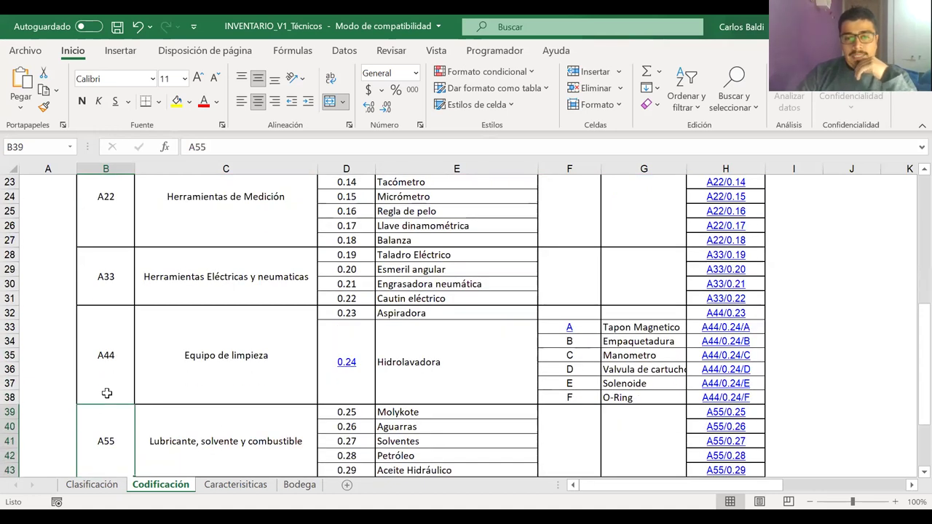
key("Up")
key("Up")
key("Up")
key("Up")
key("Up")
key("Up")
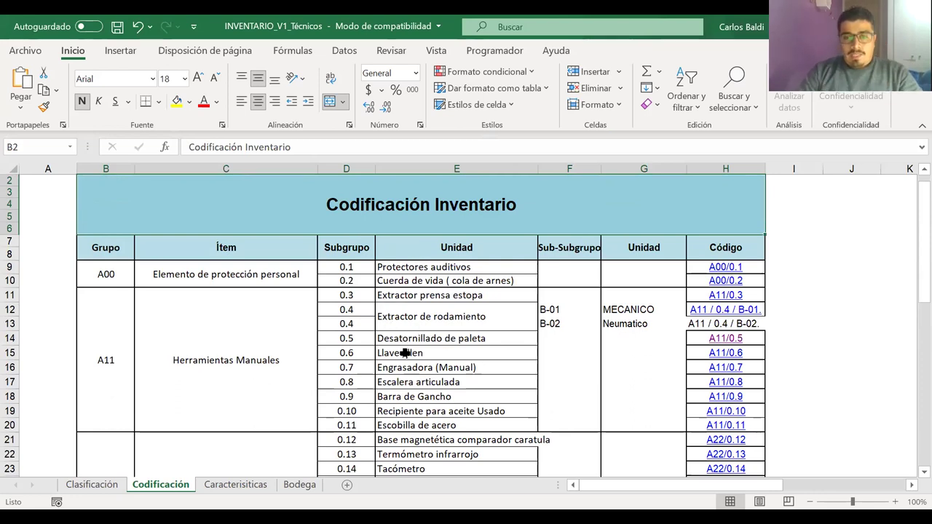
- Examine the Extractor de rodamiento entry together with its two subgroup cells
left_click(412, 323)
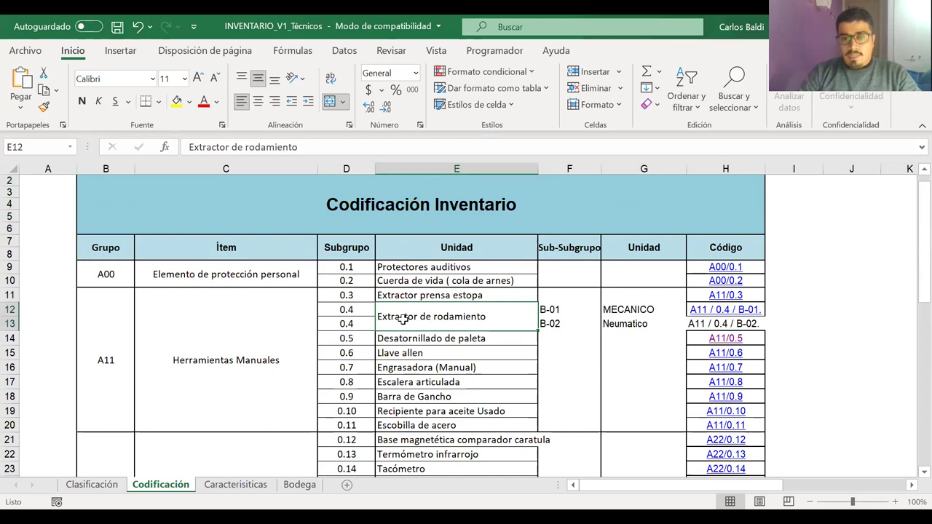
left_click_drag(360, 309, 361, 323)
left_click_drag(428, 326, 444, 328)
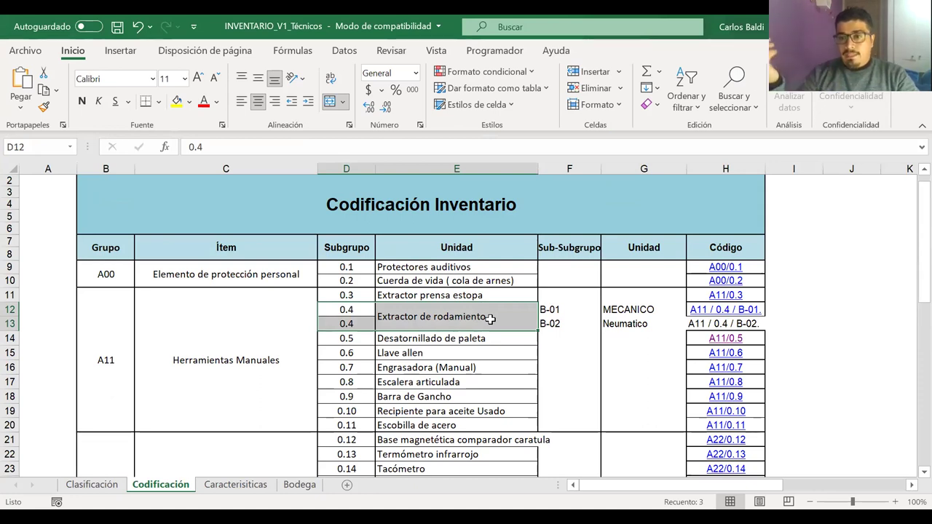
left_click(410, 412)
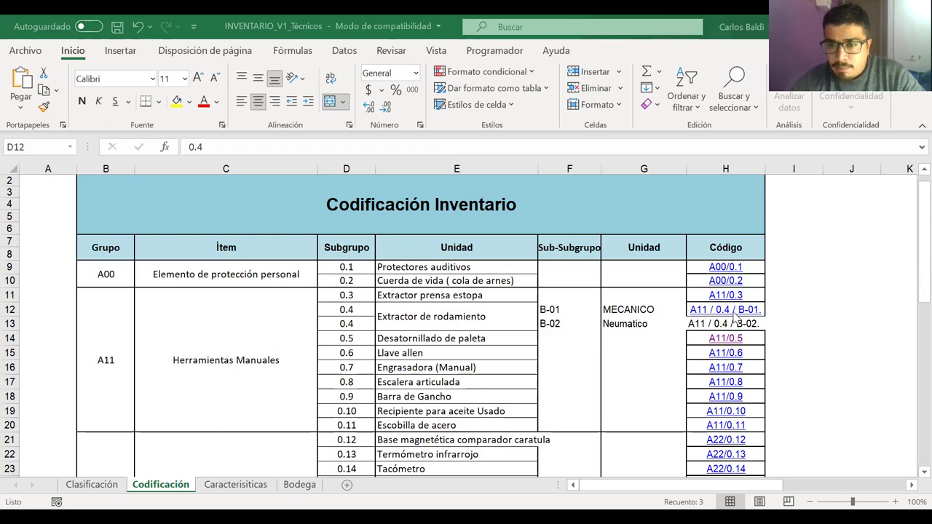
- Clear the code formula from cell H12 in the Código column
left_click(706, 311)
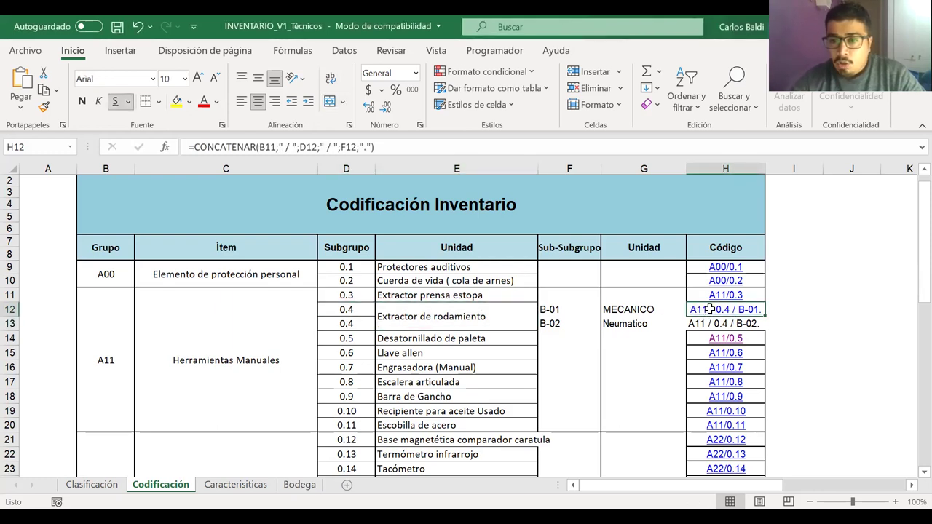
left_click_drag(387, 145, 161, 156)
key("BackSpace")
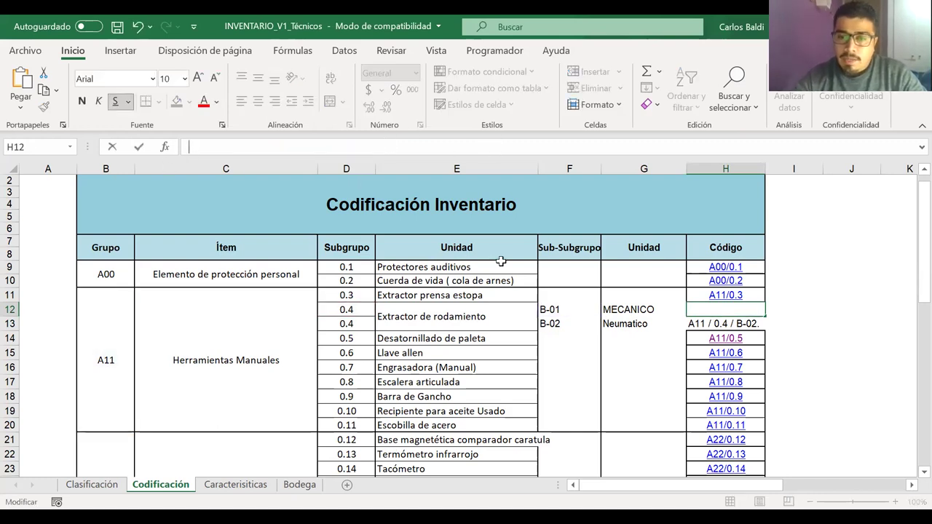
left_click(672, 337)
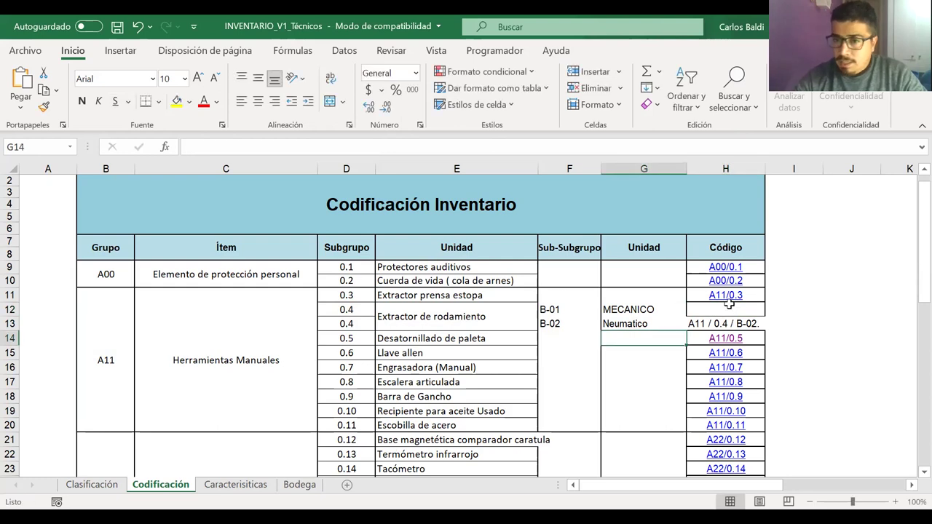
- Apply all borders to the Sub-Subgrupo and Unidad cells F11:G20
left_click_drag(571, 295, 651, 427)
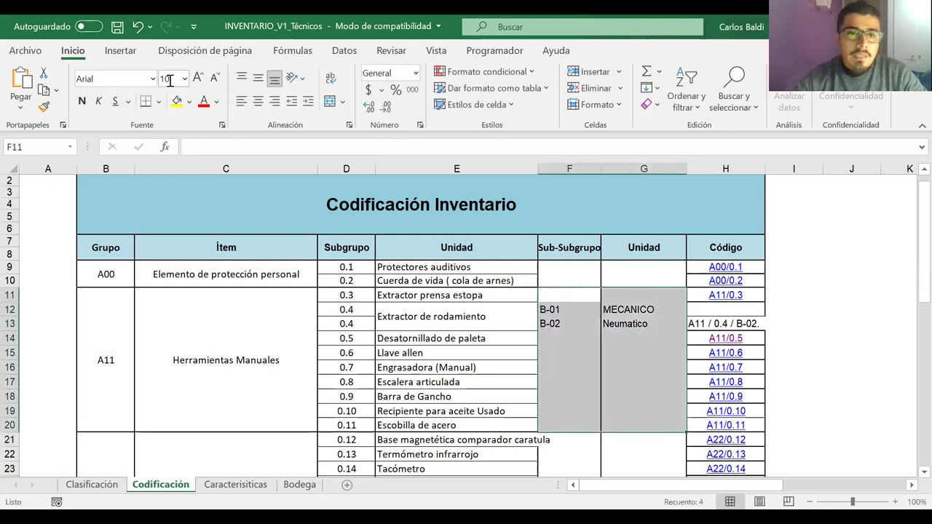
left_click(165, 102)
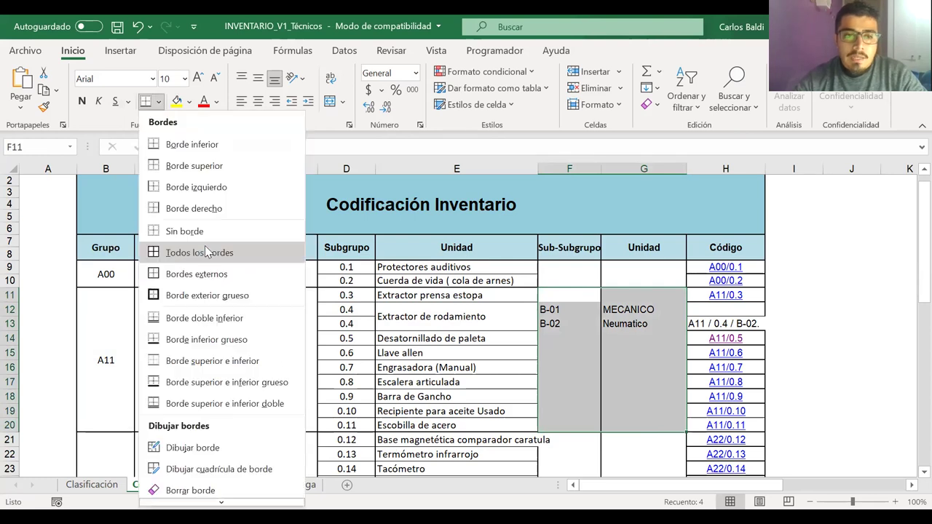
left_click(204, 245)
- Start a CONCATENAR formula in cell H12 with group cell B11 as its first text
left_click(729, 322)
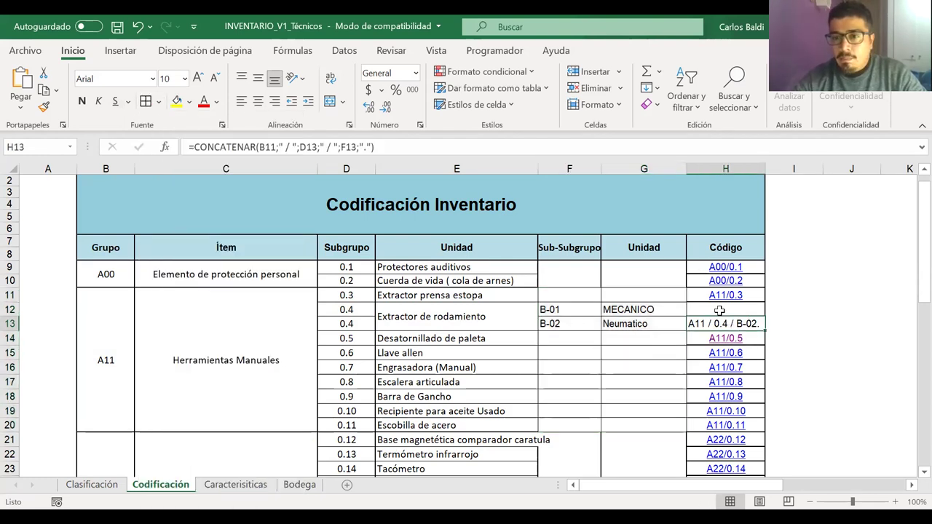
left_click(720, 311)
type("=c")
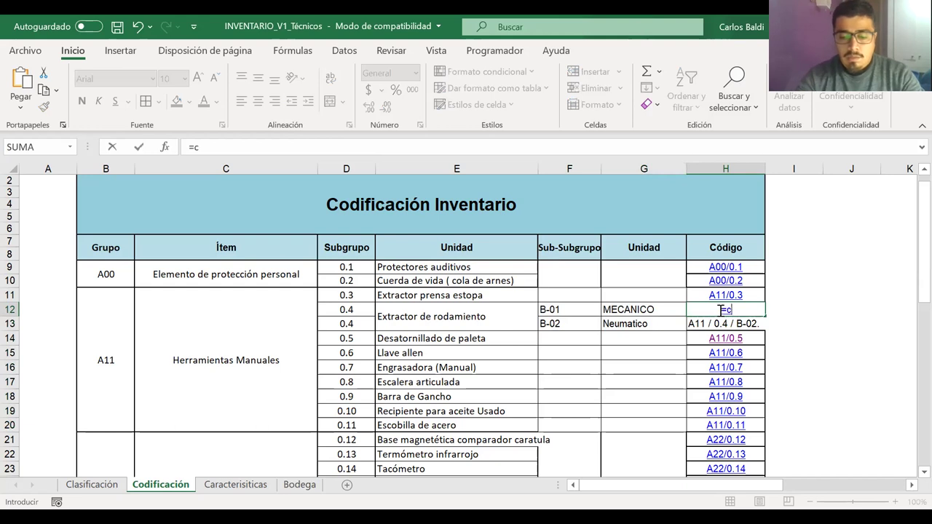
type("on")
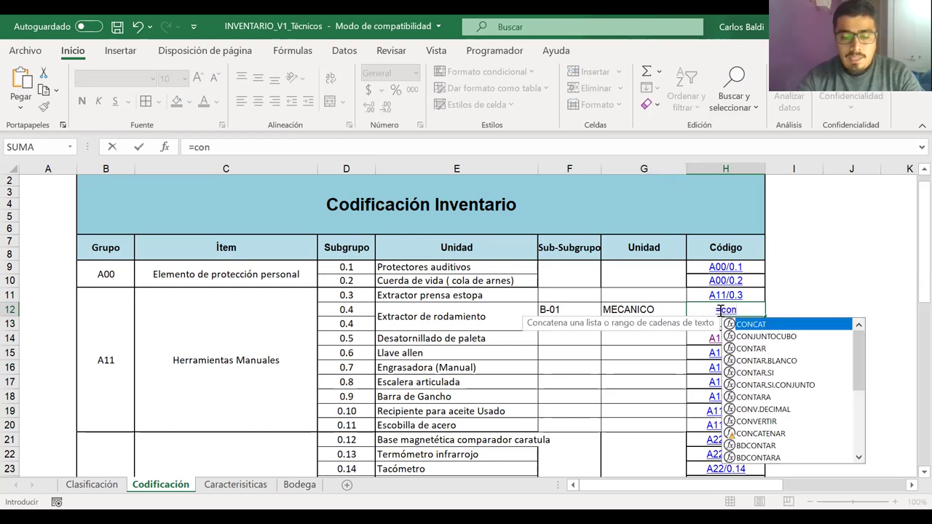
type("catenar")
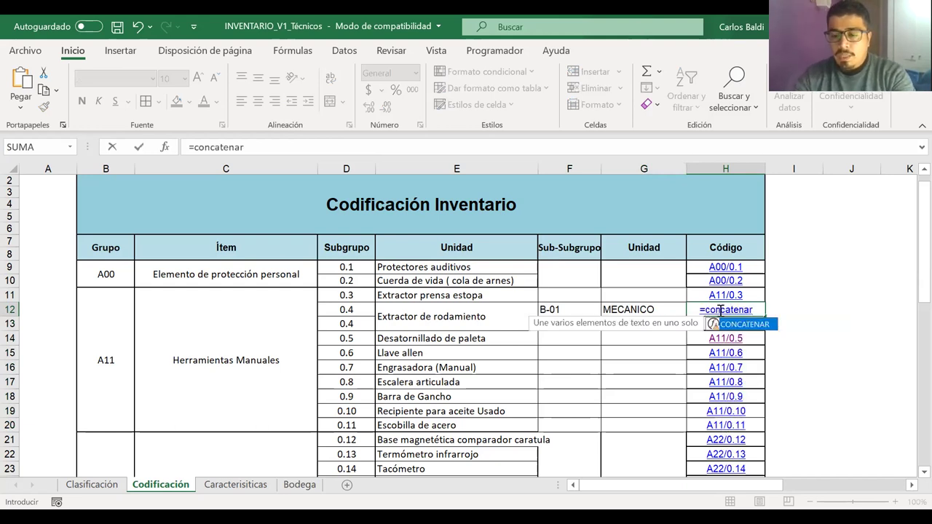
type("(")
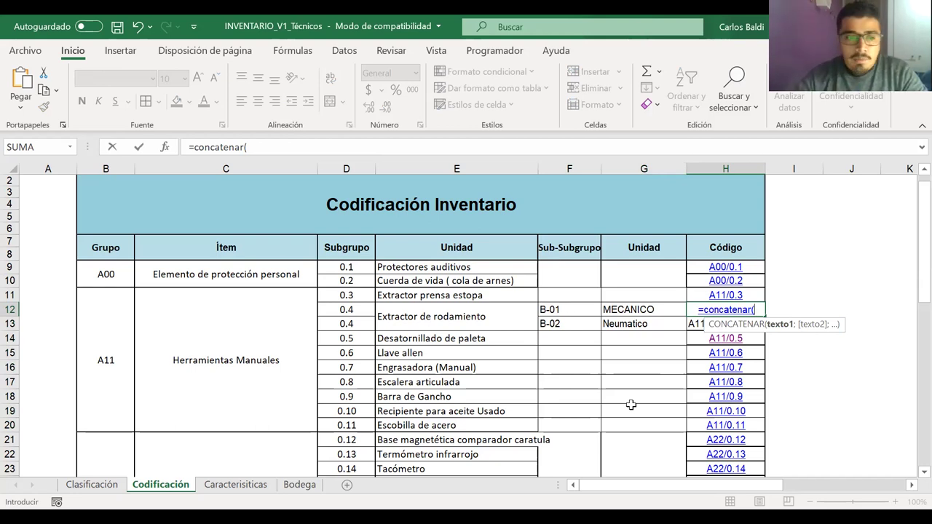
left_click(121, 343)
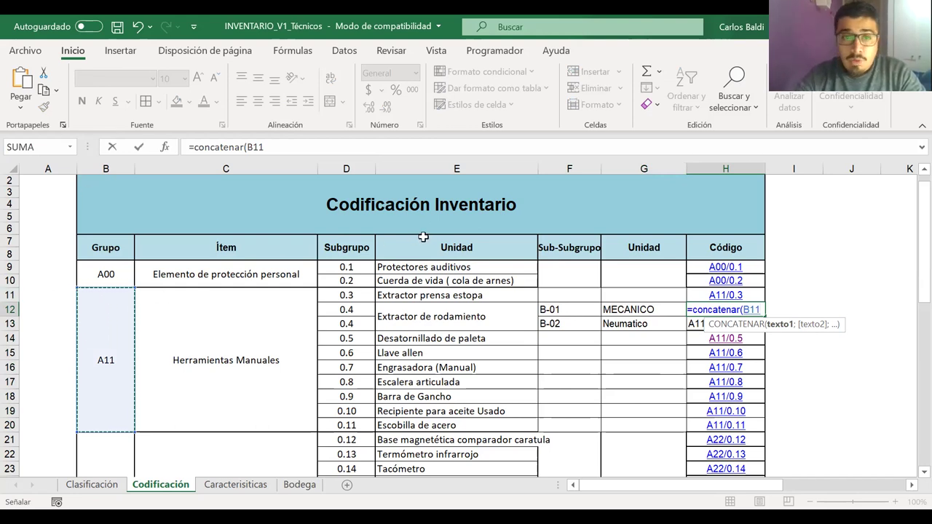
- Add the separator "*" in quotation marks as the second text of the CONCATENAR formula in H12
type(";")
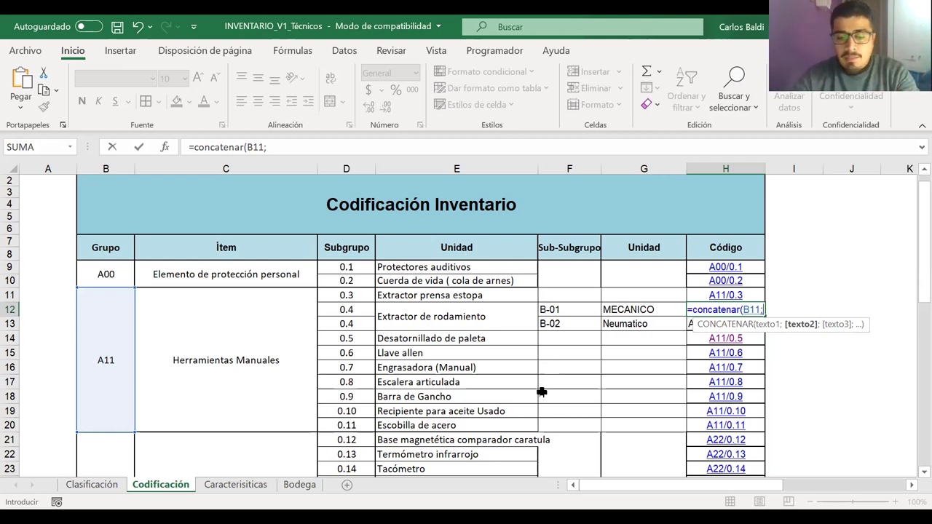
type("\"")
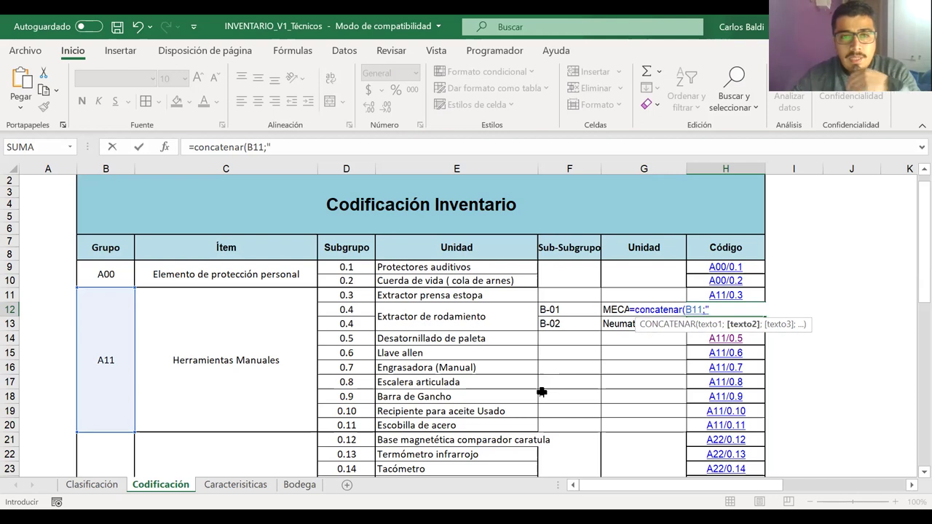
type("\"")
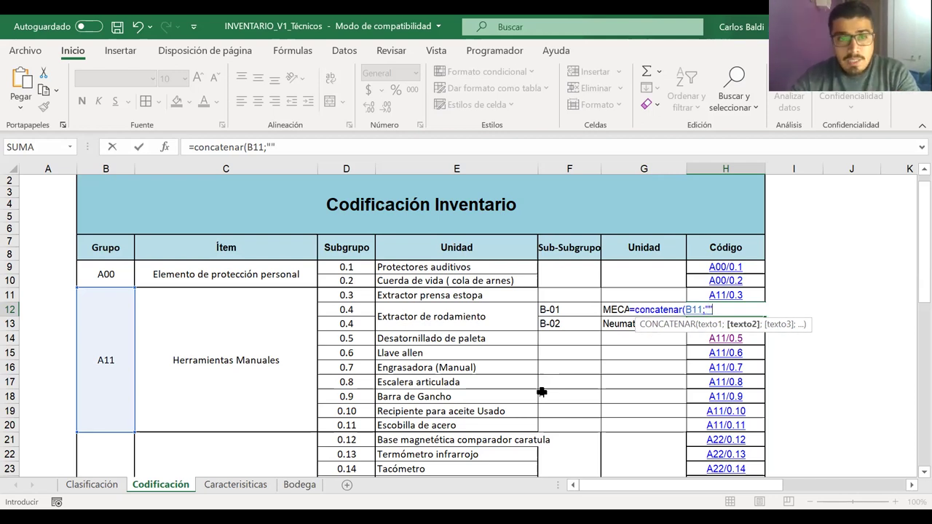
left_click(271, 147)
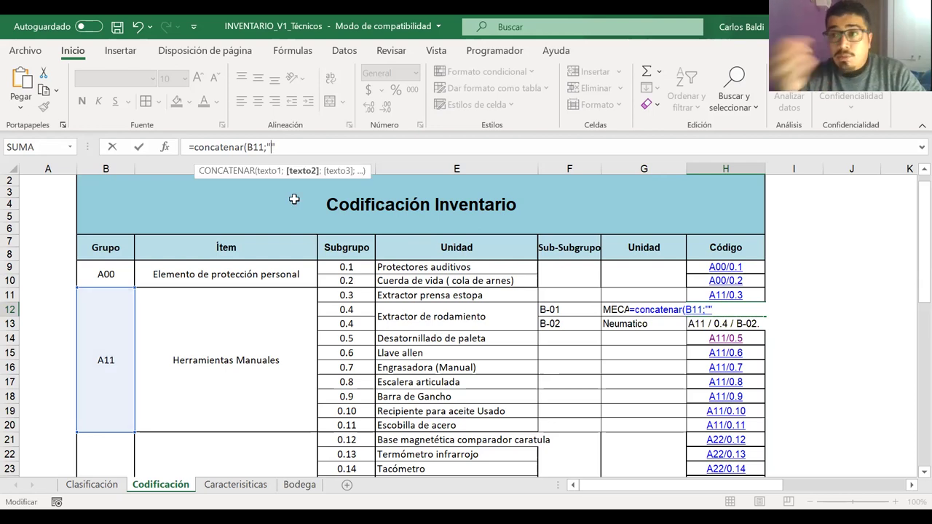
type("-/")
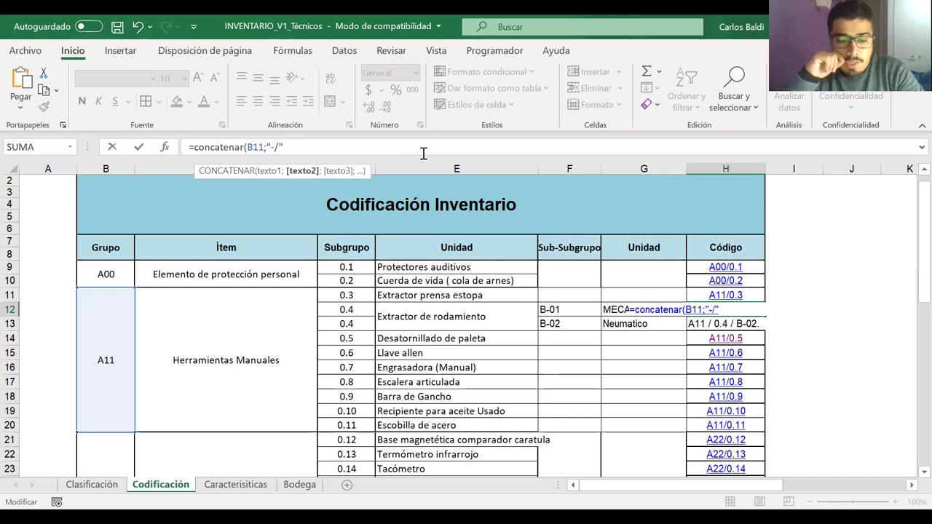
key("BackSpace")
key("BackSpace")
type("*")
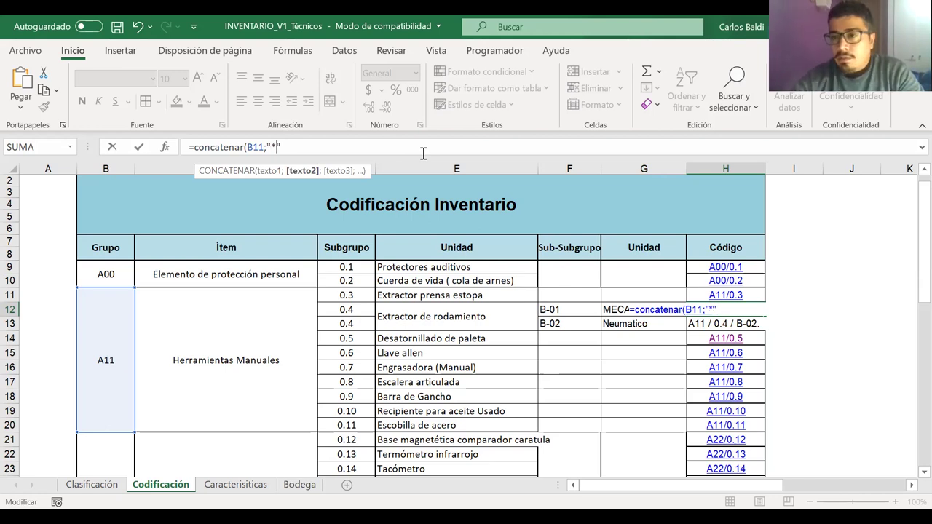
key("Right")
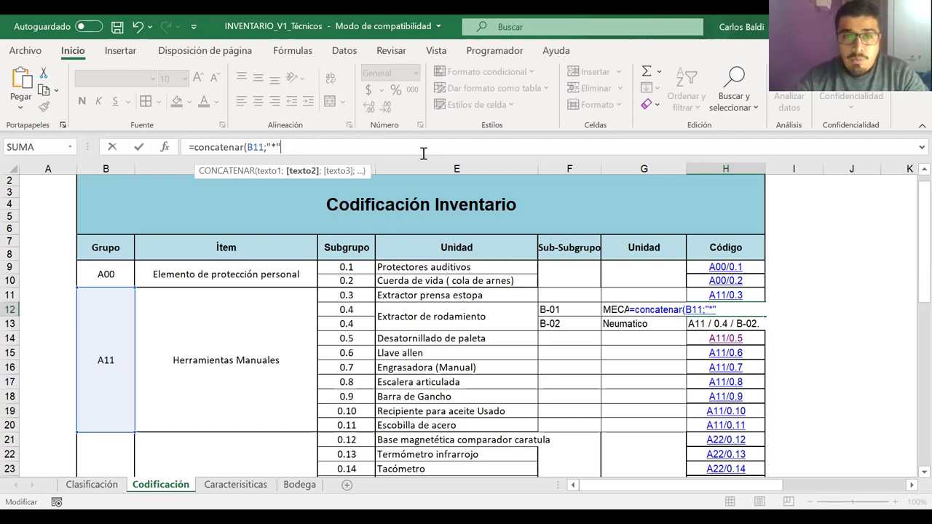
- Add subgroup cell D12 and the separator " / " as the next texts of the CONCATENAR formula in H12
type(";")
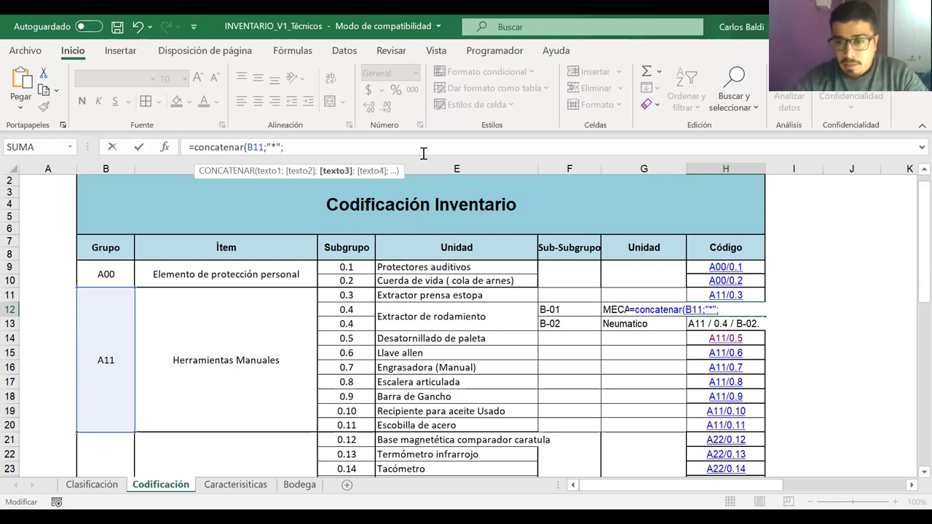
left_click(352, 308)
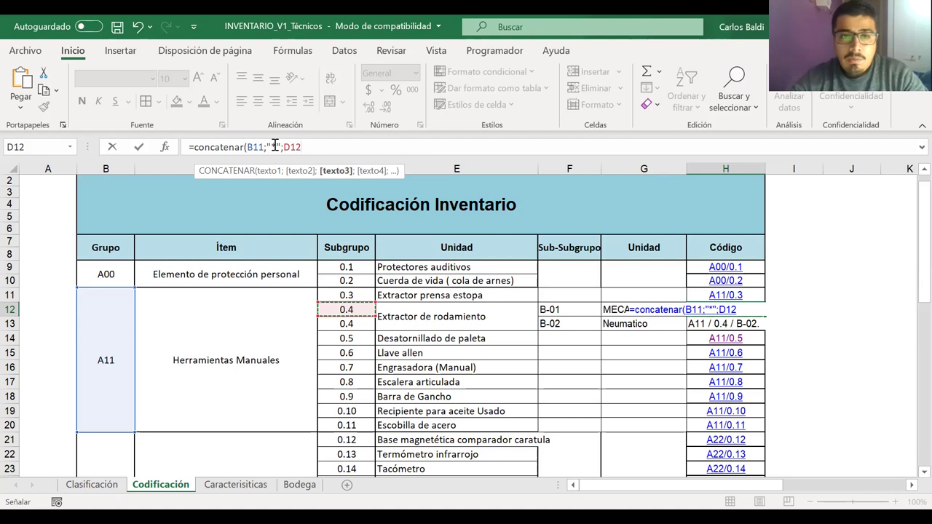
left_click_drag(266, 146, 278, 148)
left_click(312, 147)
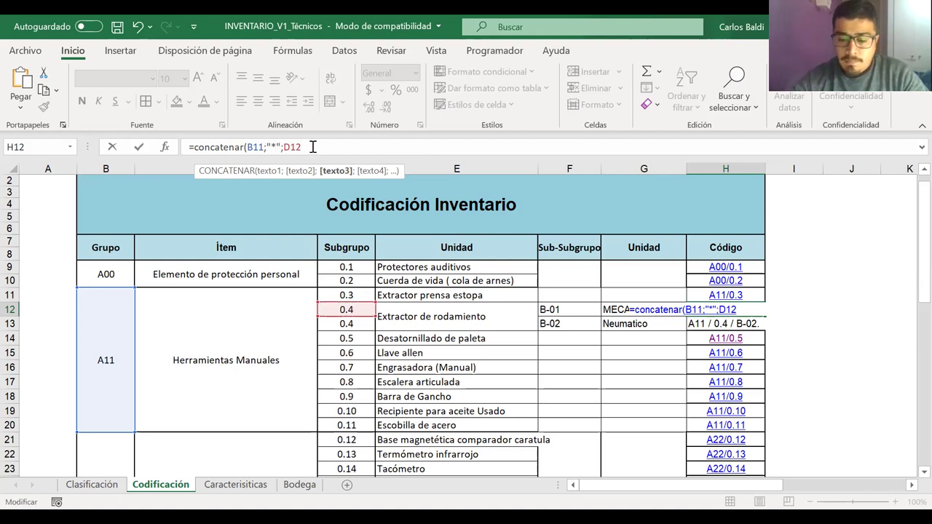
type(";\" /")
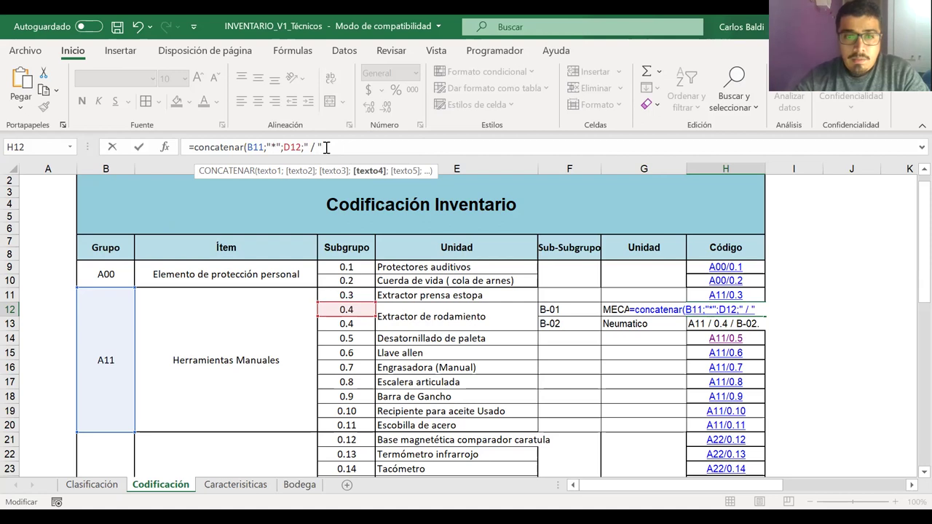
- Complete the CONCATENAR formula in H12 with sub-subgroup cell F12 and the ending text "..."
type(";")
left_click(552, 309)
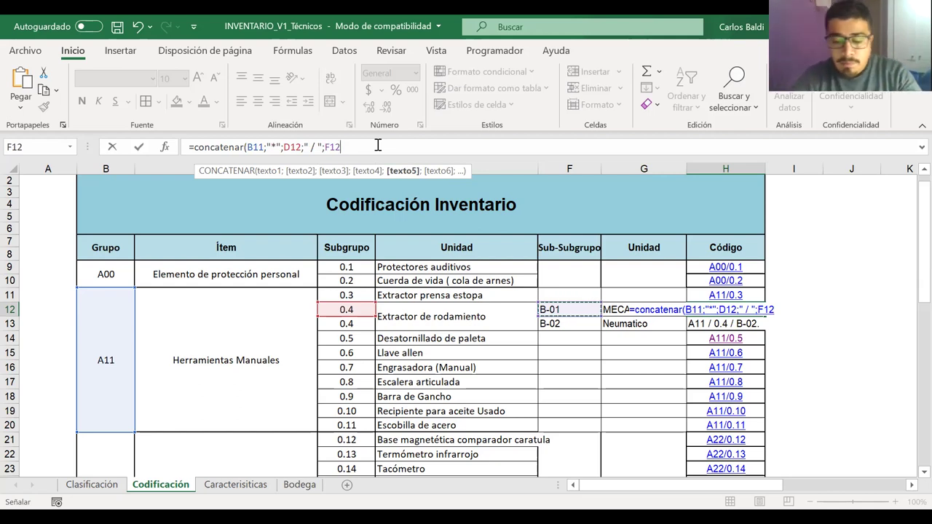
type(";\"...")
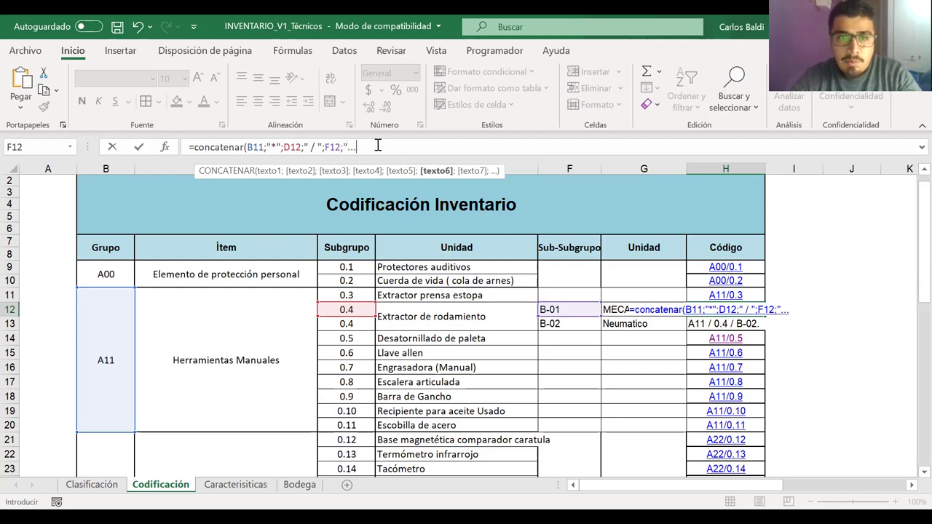
type("\")")
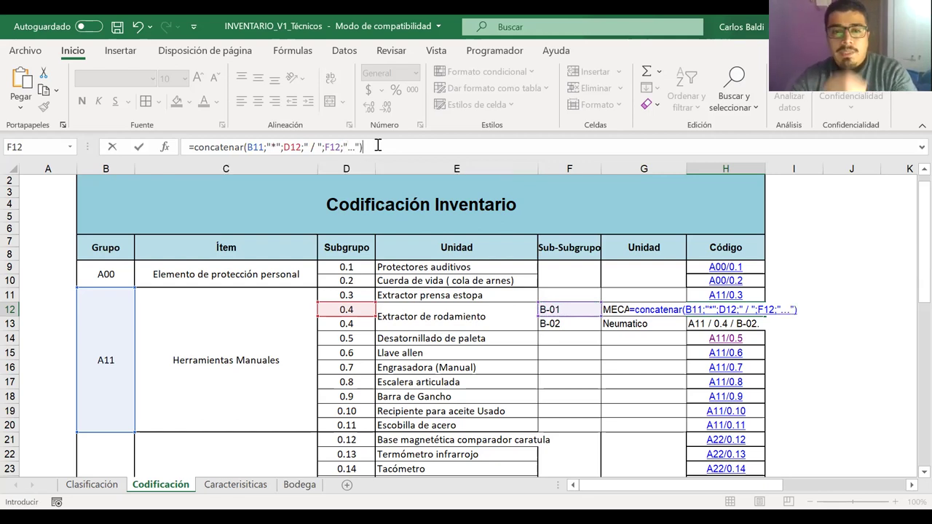
key("Return")
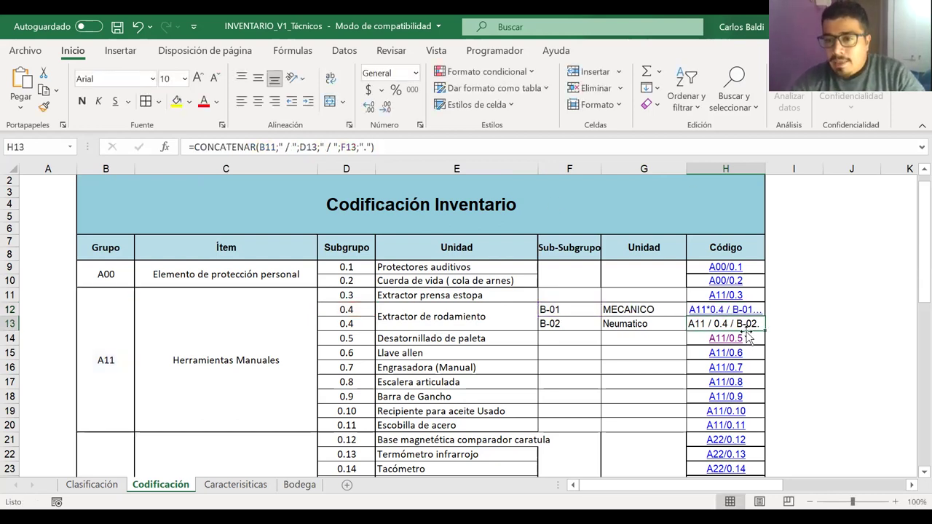
- Widen the Código column slightly and change the ending text of the H12 formula to "."
left_click_drag(763, 167, 776, 166)
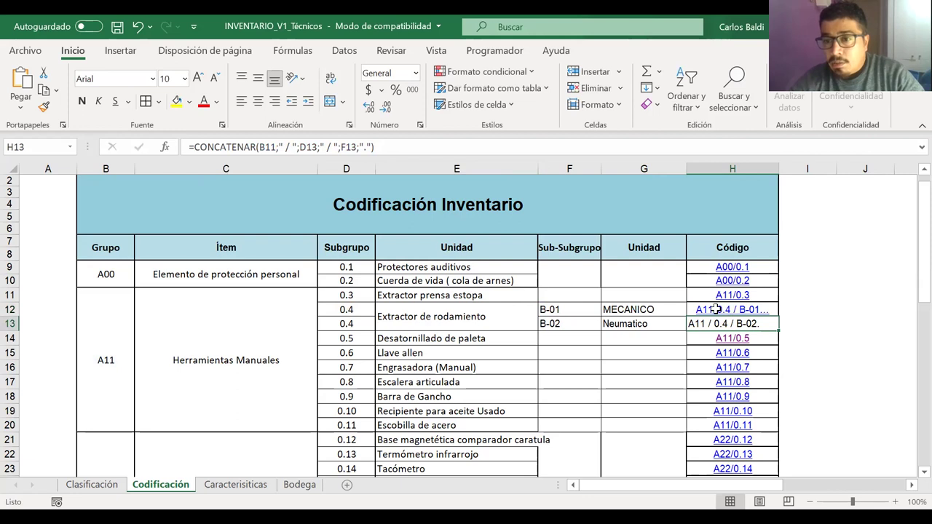
left_click(719, 309)
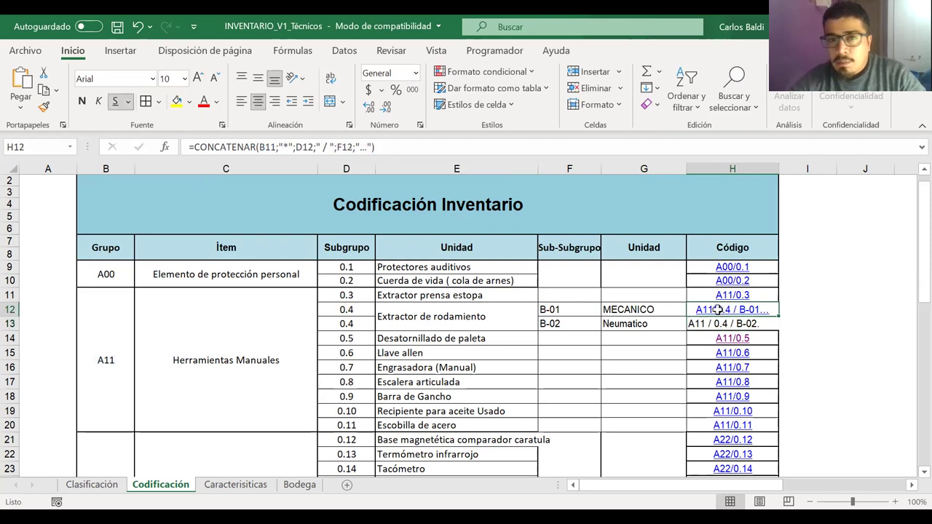
left_click(366, 147)
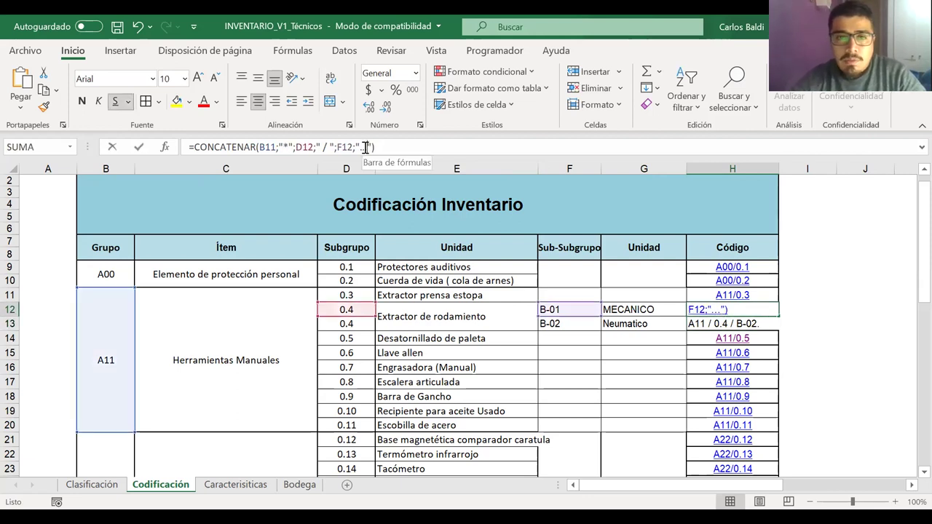
key("BackSpace")
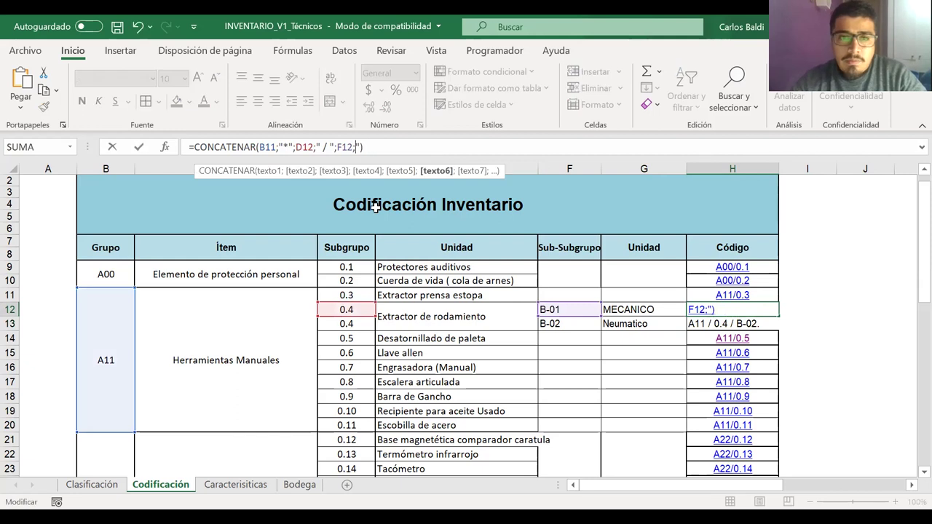
type("\"")
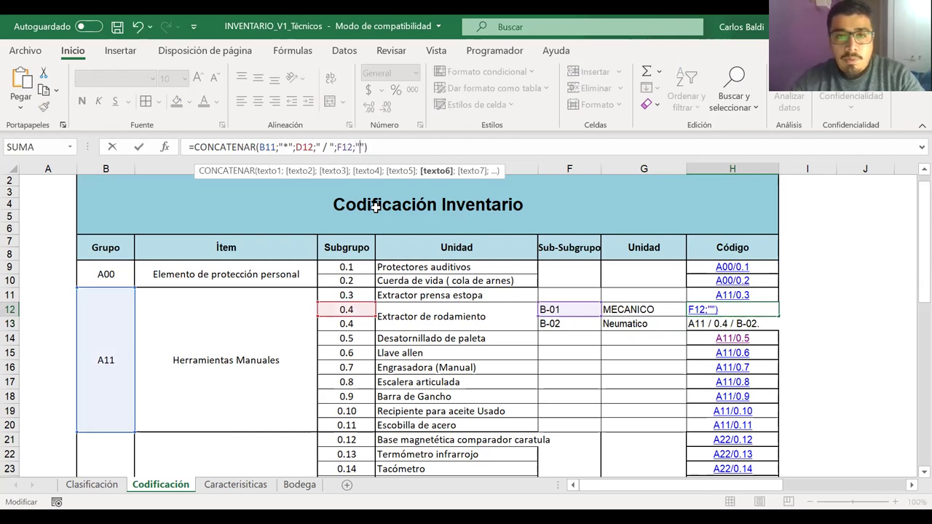
type(".")
key("Return")
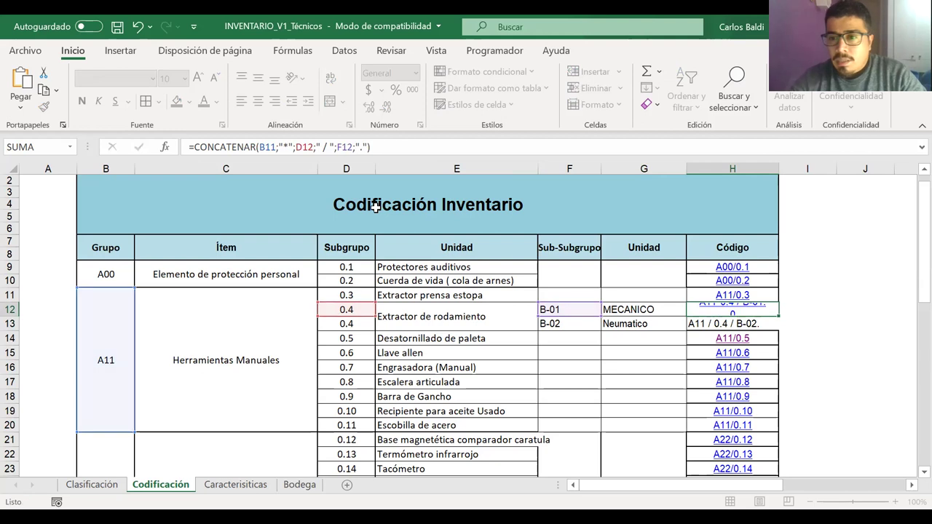
- Change the separator between D12 and F12 in the H12 formula to "*"
left_click(720, 309)
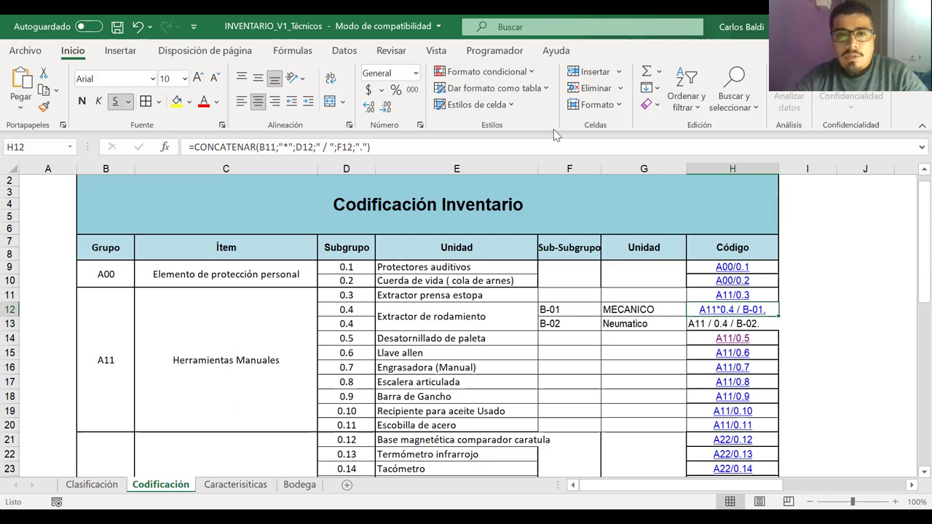
left_click(321, 147)
type("*")
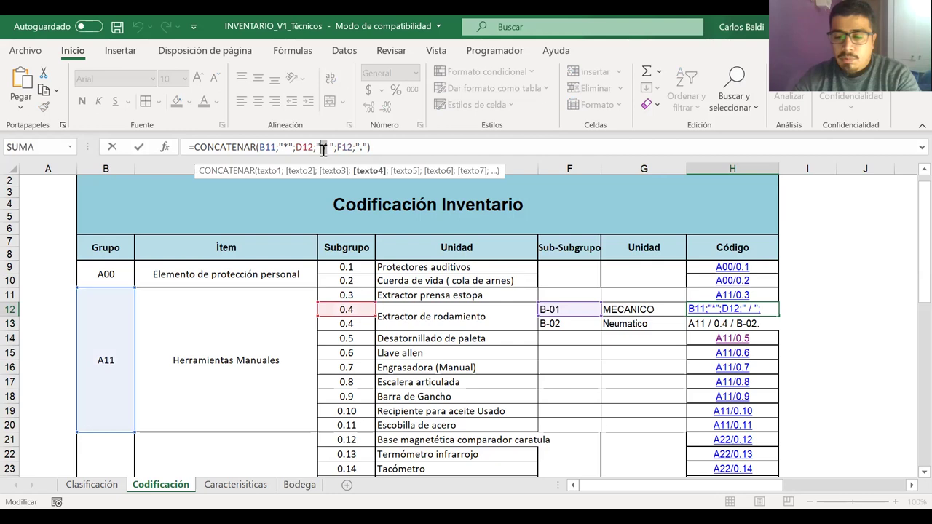
key("Delete")
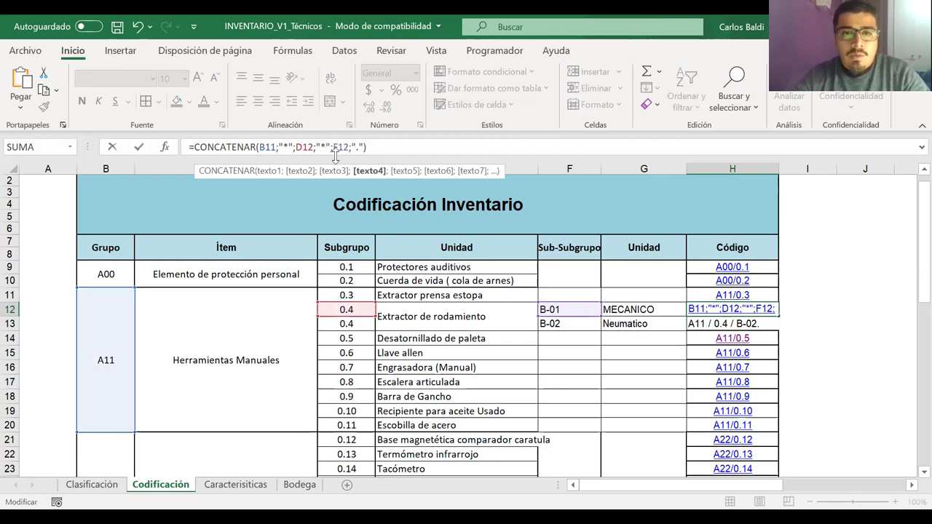
- Try "-" as both separators in the H12 CONCATENAR formula, and undo the formula edit
left_click(286, 148)
key("BackSpace")
type("-")
key("Right")
key("Right")
key("Right")
key("Right")
key("Right")
key("Right")
key("Right")
key("Right")
key("Right")
key("Right")
key("Right")
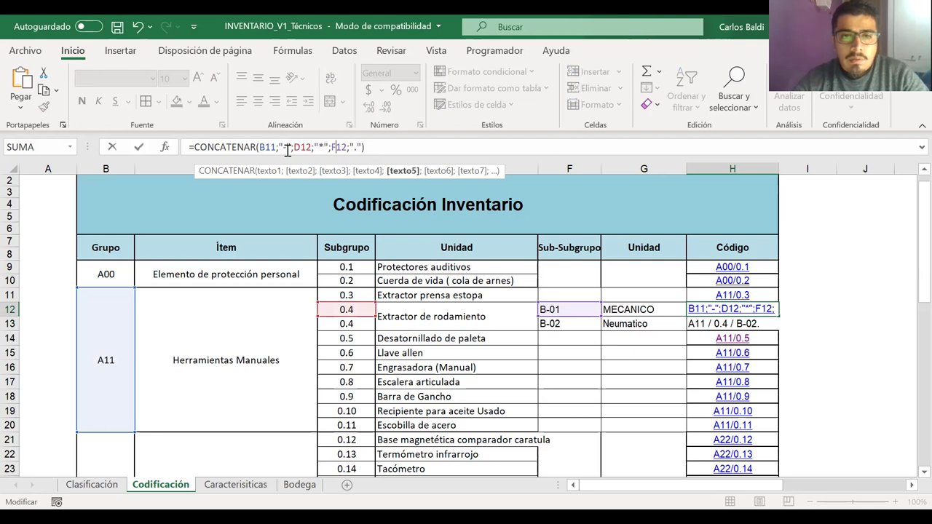
key("Left")
key("Left")
key("BackSpace")
type("-")
key("Return")
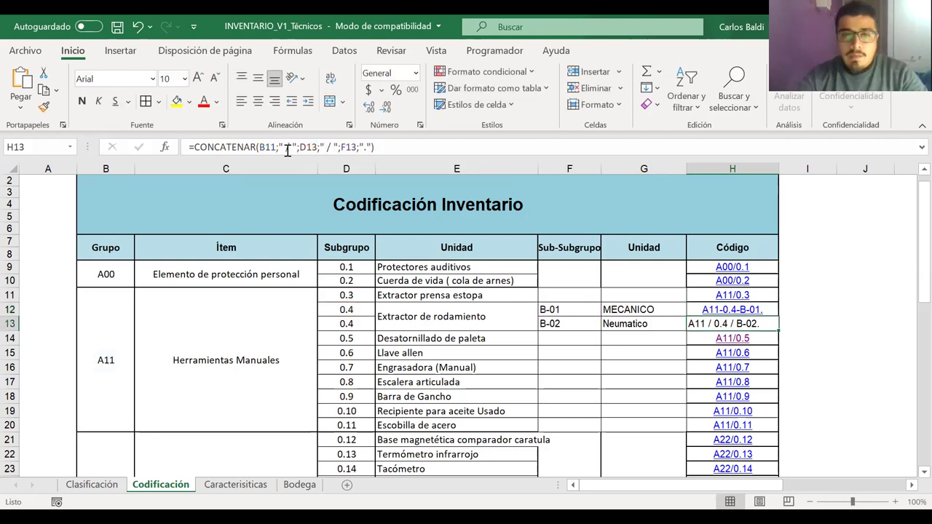
key("ctrl+z")
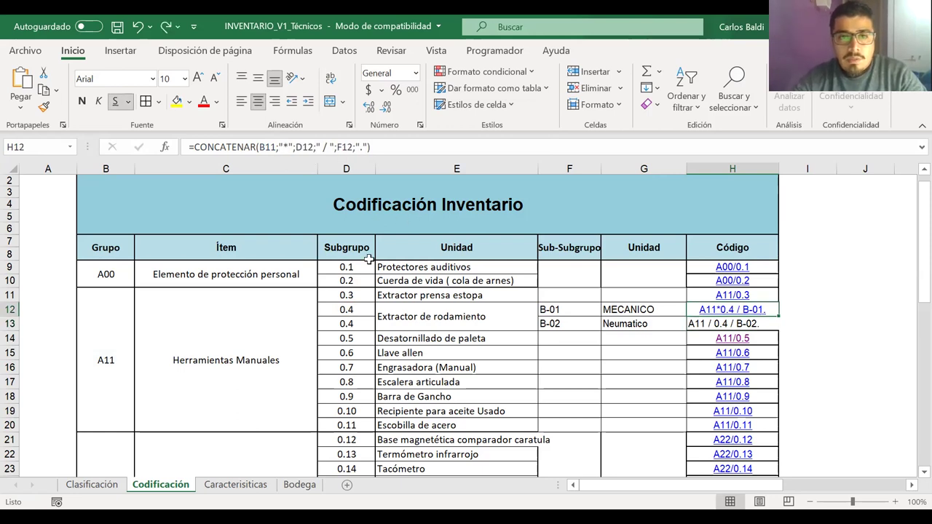
key("Down")
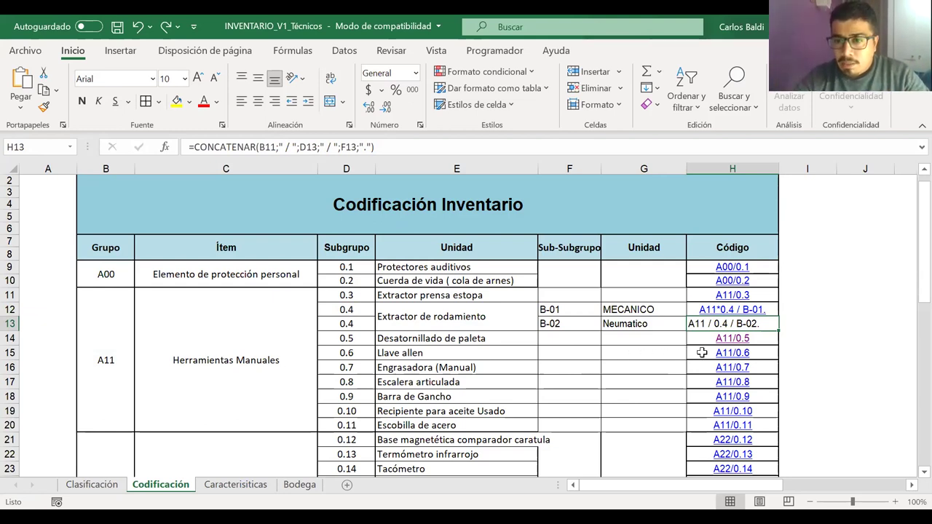
- Follow the code link A11/0.6 to its characteristics, return through VOLVER CODIFICACION, and follow the link A11/0.5
left_click(731, 354)
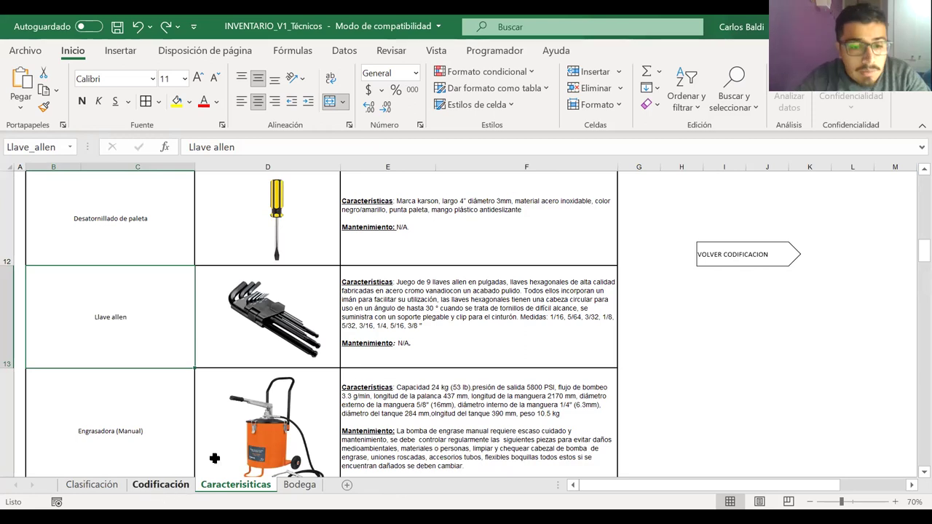
left_click(722, 262)
scroll(551, 406, "down", 2)
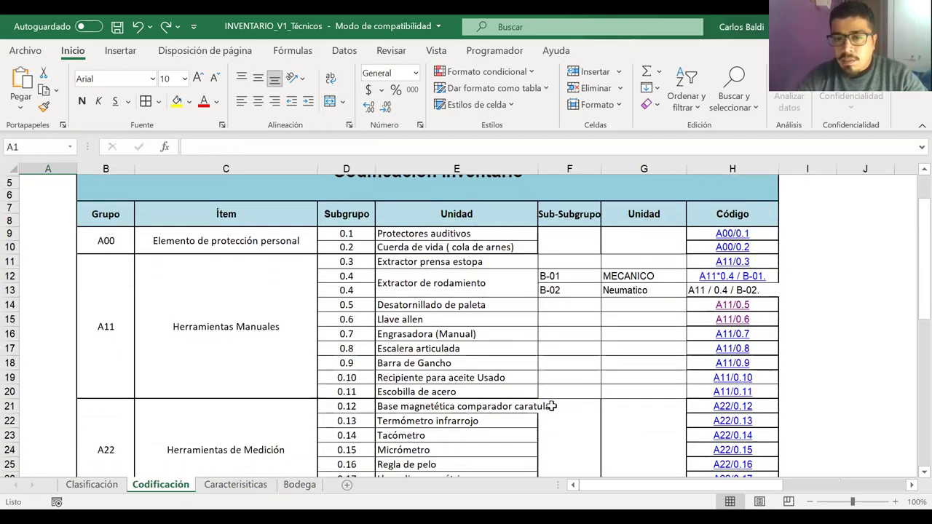
scroll(640, 343, "up", 1)
left_click(719, 318)
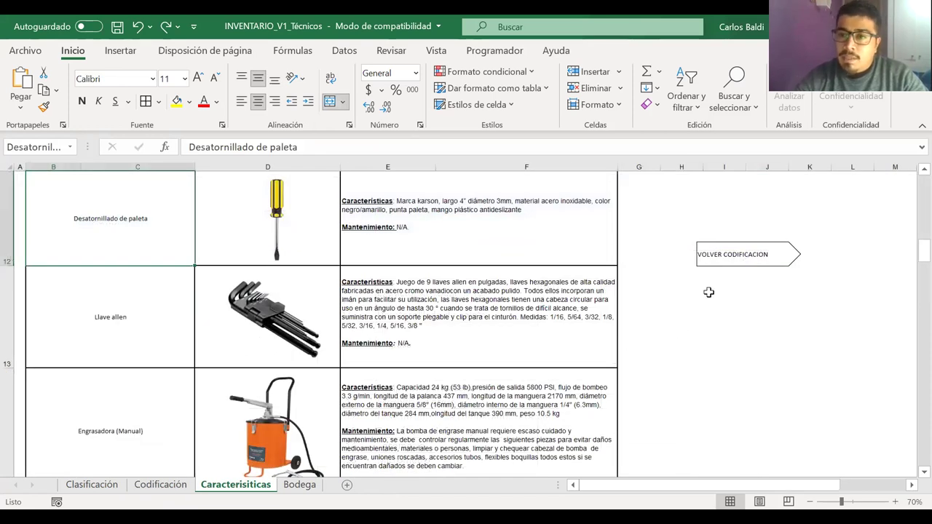
- Draw a pentagon arrow about 5.14 cm wide below the VOLVER CODIFICACION shape and label it "CODIFICACIÓN"
left_click(692, 314)
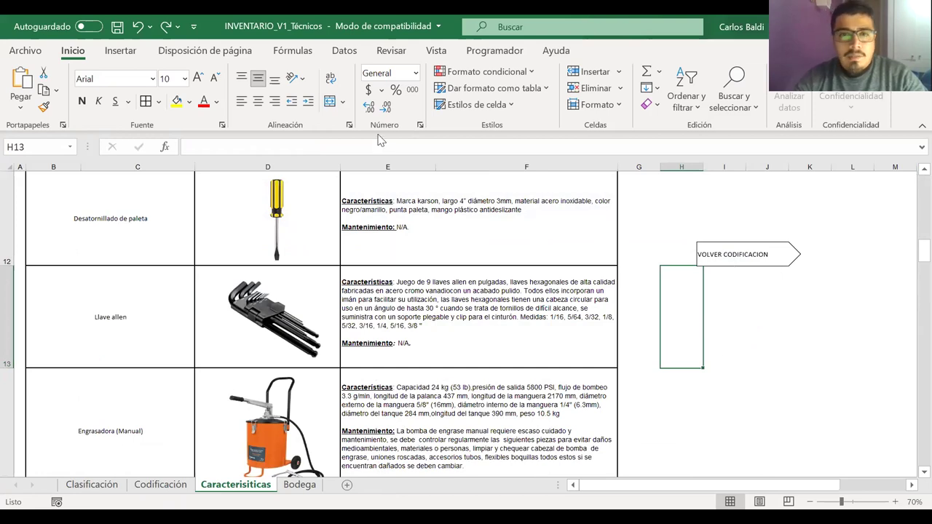
left_click(118, 50)
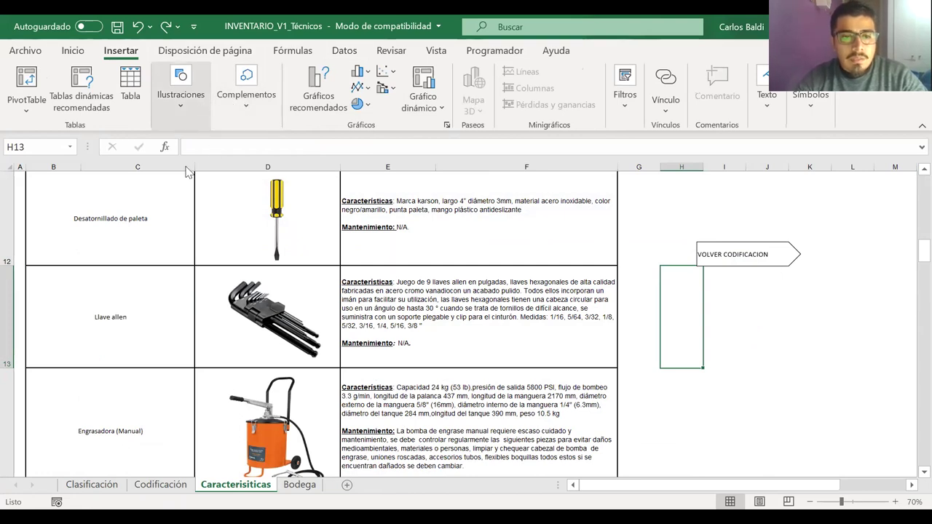
left_click(180, 94)
left_click(212, 153)
mouse_move(701, 323)
left_mouse_down()
mouse_move(793, 376)
mouse_move(824, 366)
mouse_move(799, 359)
left_mouse_up()
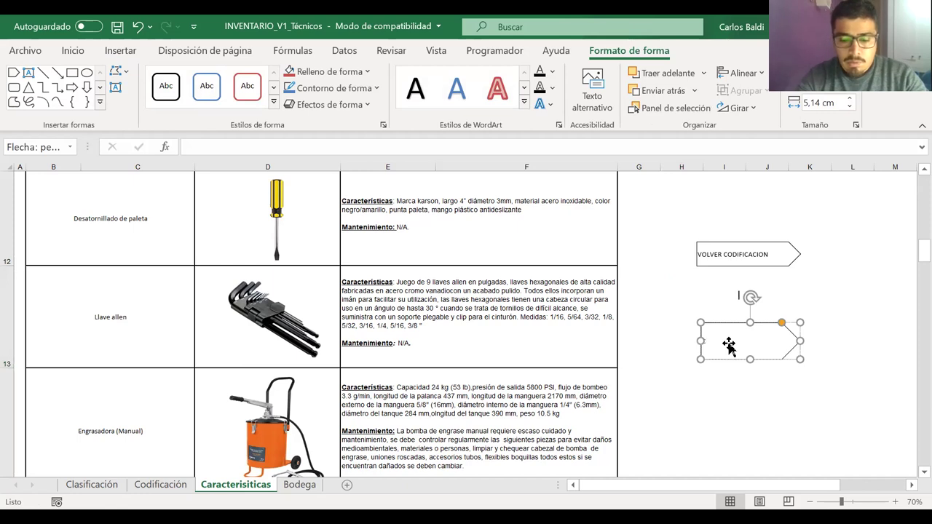
type("CODIFICACIÓN")
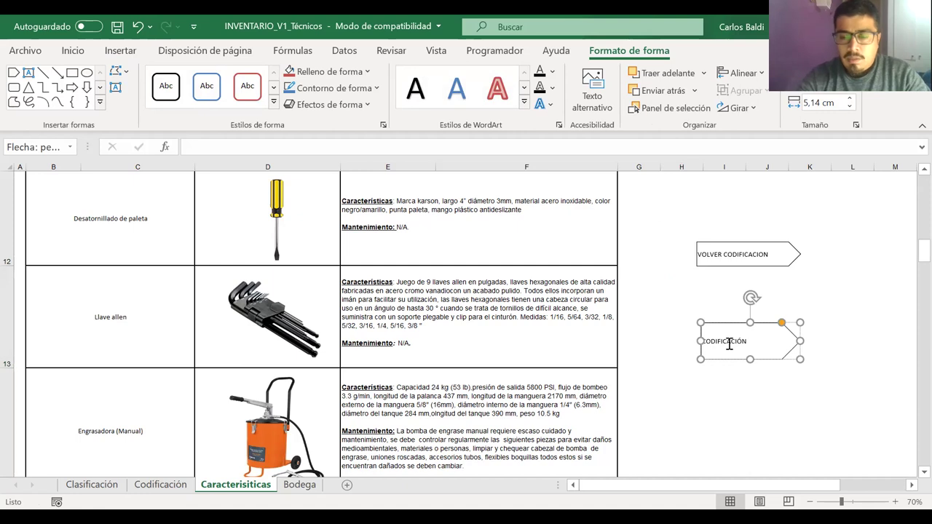
left_click(761, 375)
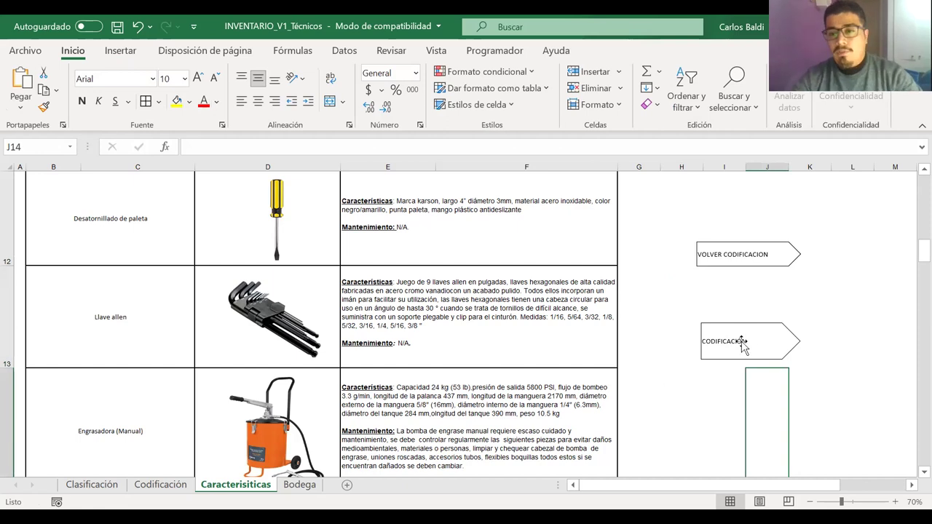
- Link the CODIFICACIÓN arrow shape to cell A1 of the Codificación sheet in this document
left_click(710, 340)
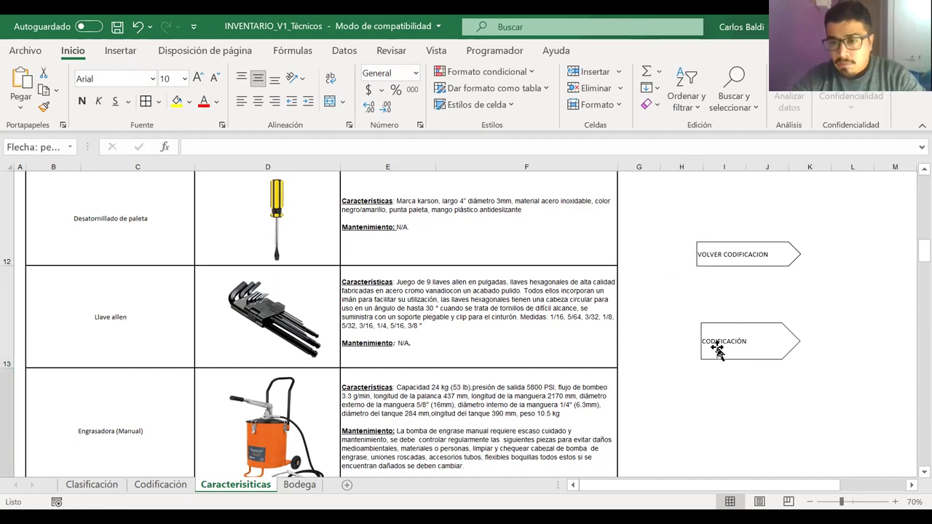
right_click(754, 342)
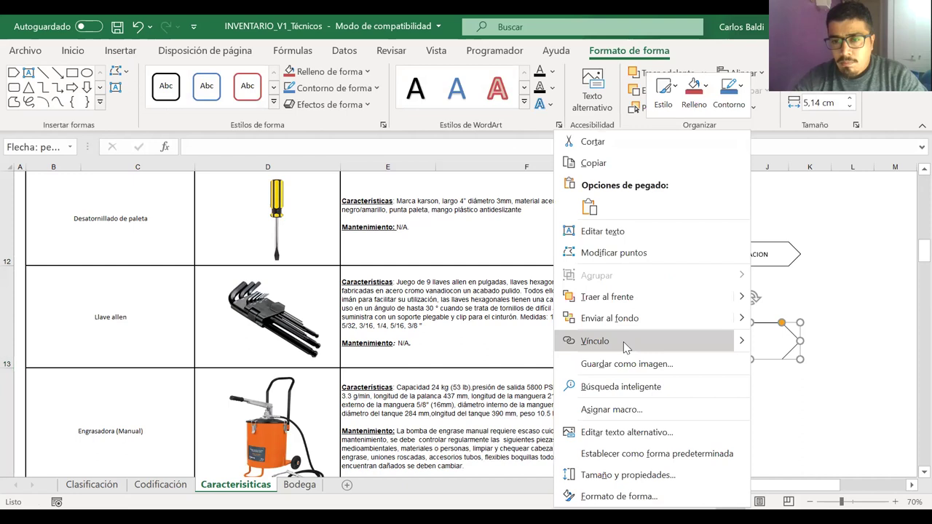
left_click(595, 341)
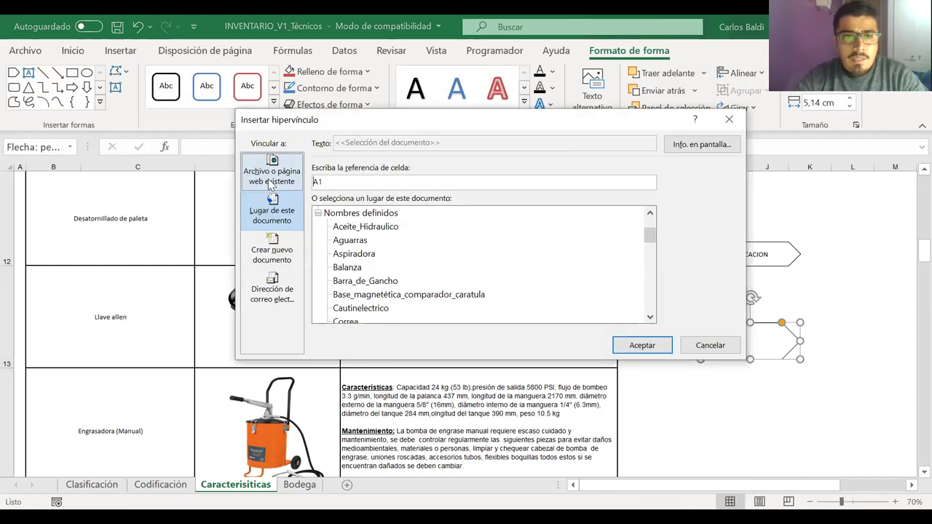
left_click(289, 178)
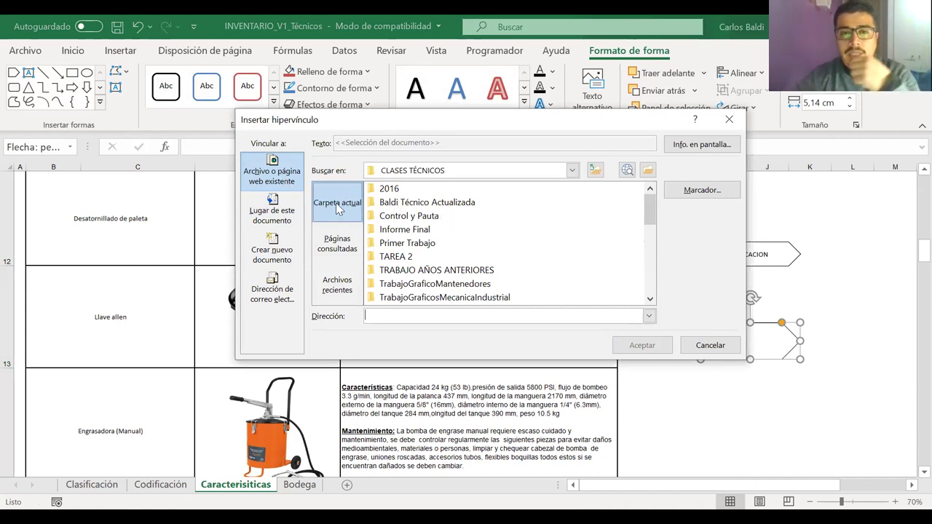
left_click(288, 216)
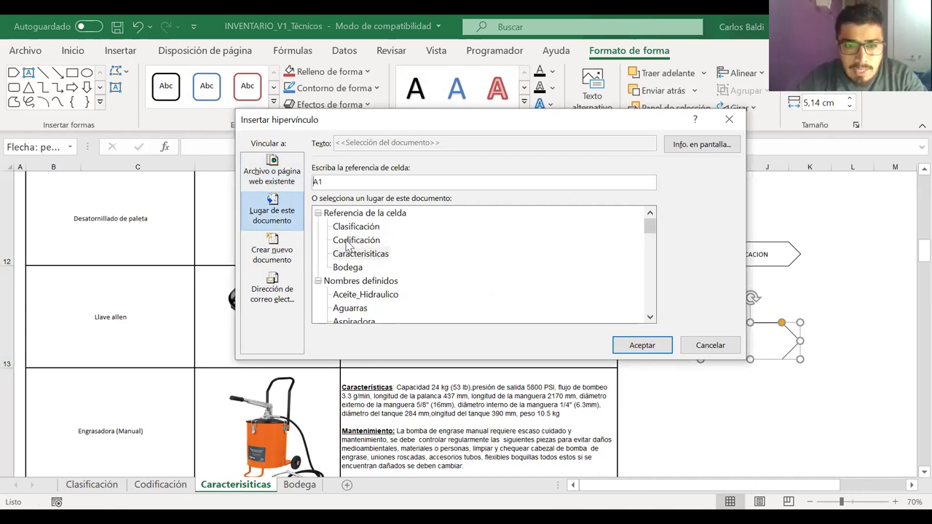
left_click(349, 240)
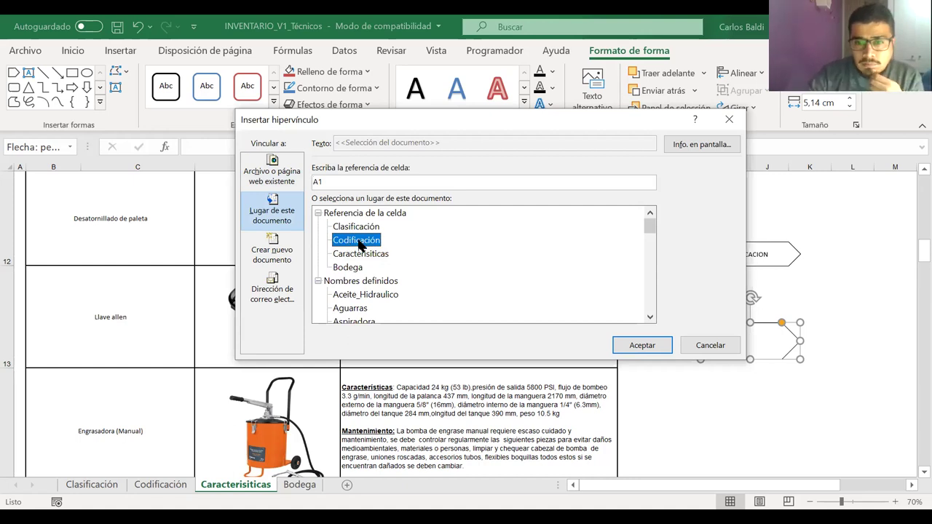
key("Return")
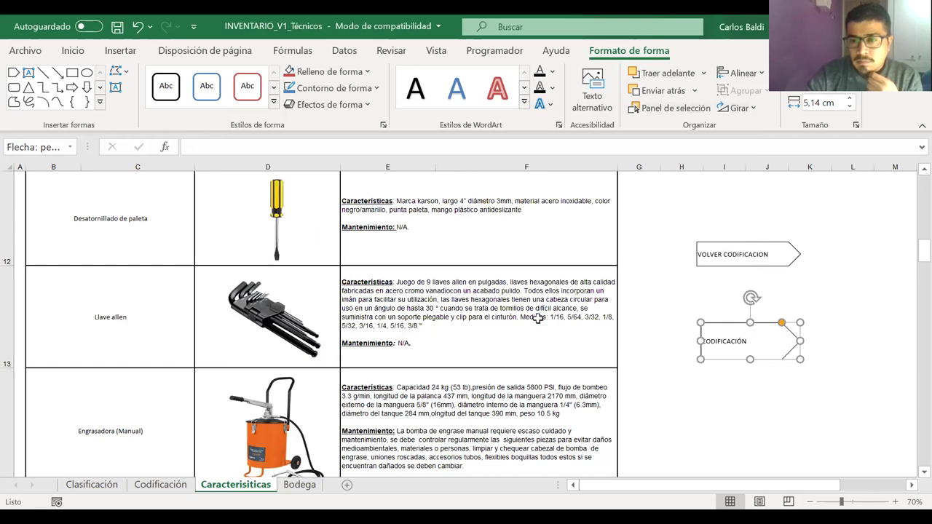
left_click(650, 364)
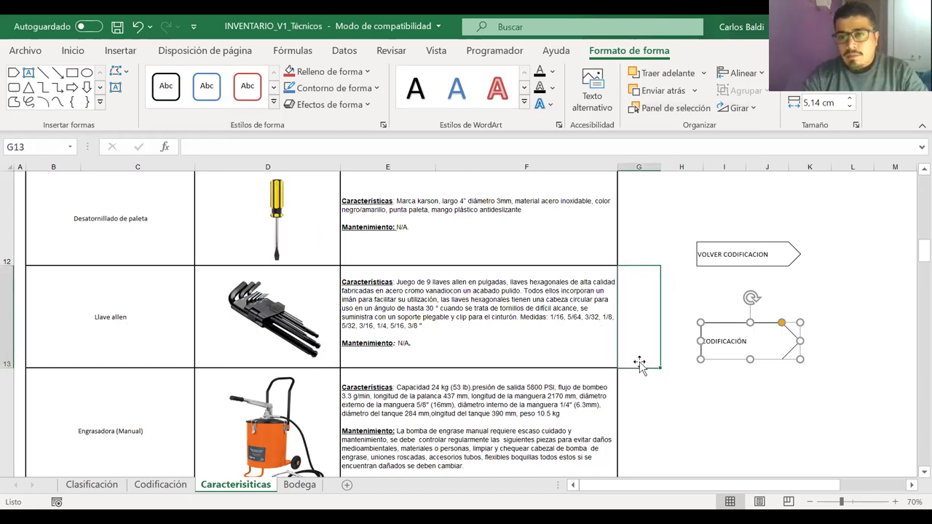
- Test the navigation by following the CODIFICACIÓN arrow and the code links A11/0.8 and A22/0.15, returning to the Codificación sheet each time
left_click(719, 351)
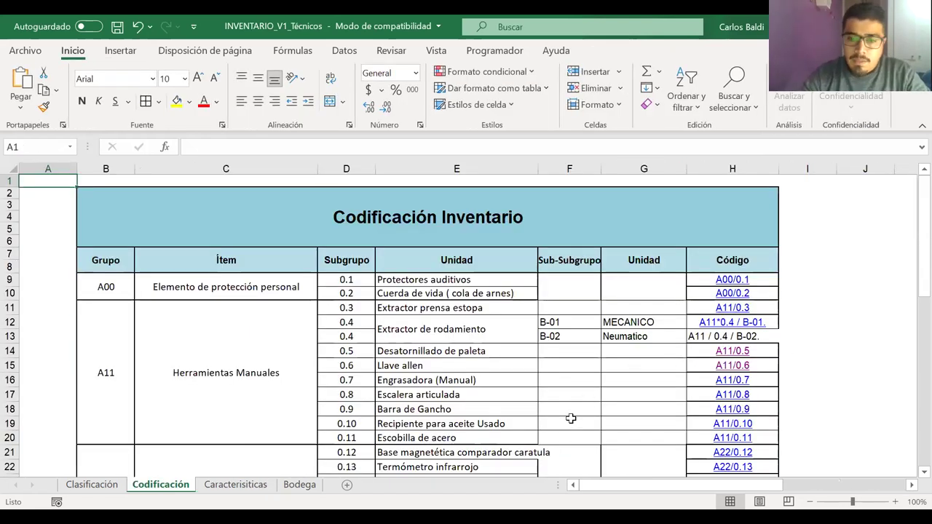
left_click(731, 398)
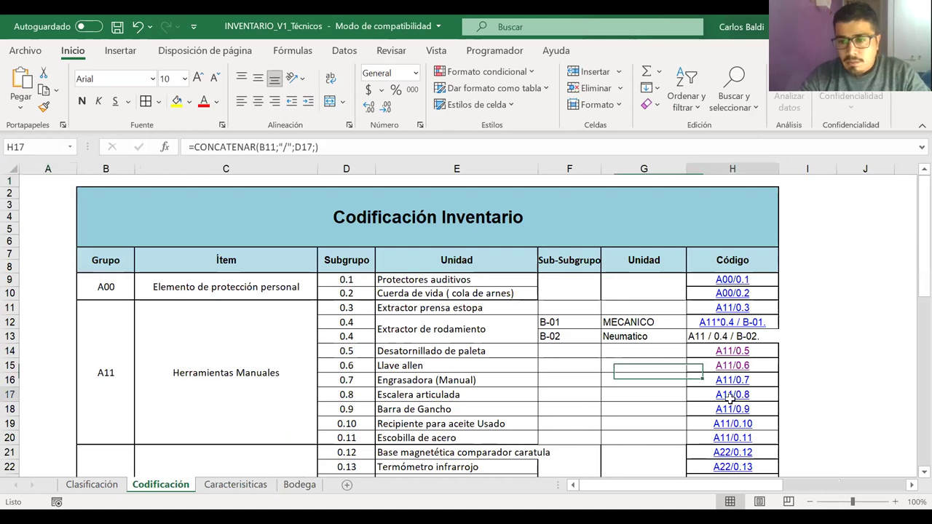
scroll(667, 344, "up", 5)
scroll(667, 343, "down", 5)
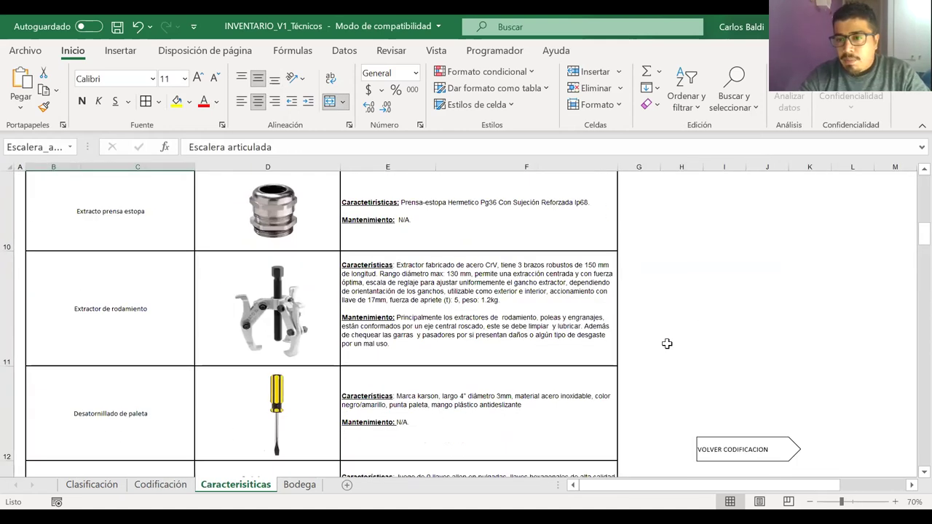
left_click(705, 270)
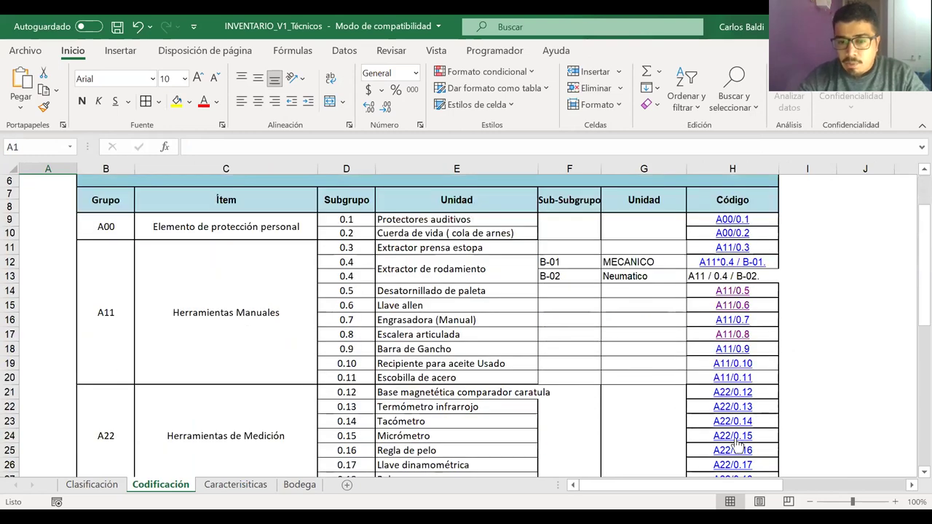
left_click(737, 444)
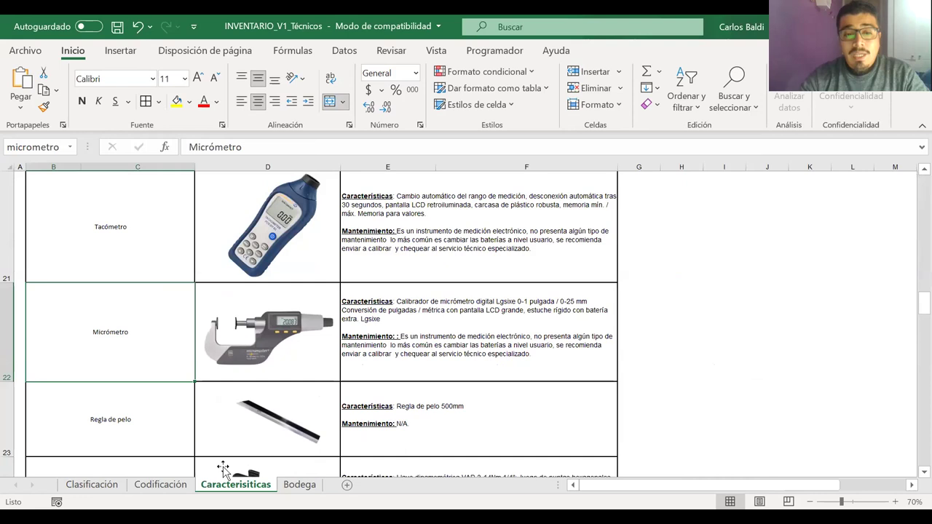
left_click(161, 485)
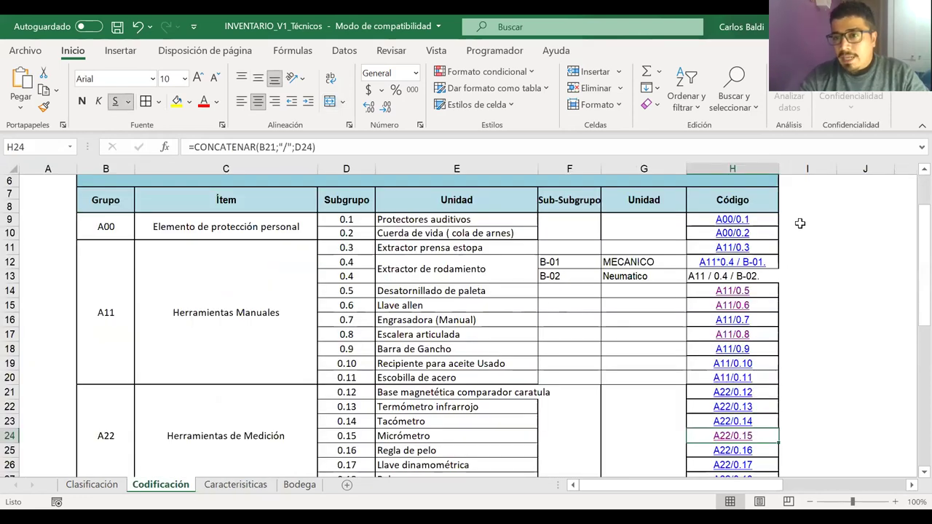
- Merge cells I7:I8 beside the Código header, enter the heading "Codigo Ubicación", and widen column I to fit it
left_click(788, 197)
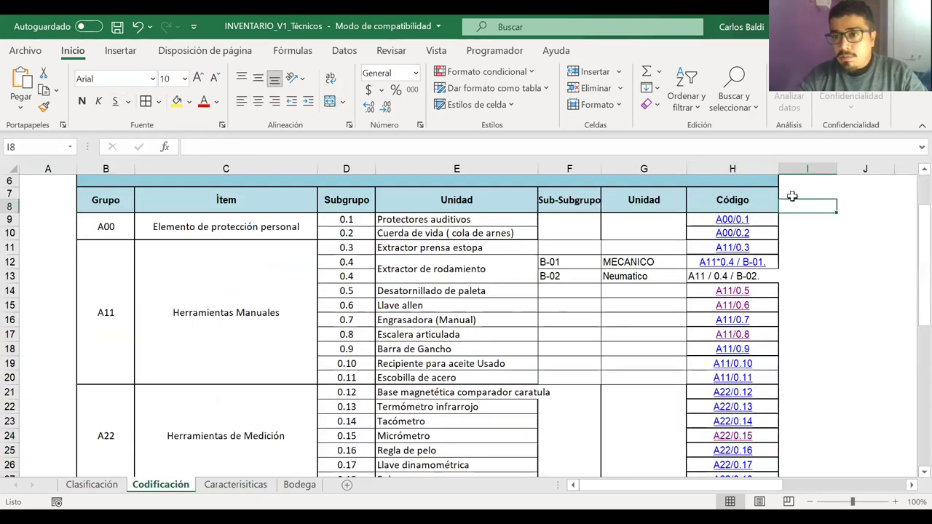
left_click_drag(789, 200, 793, 206)
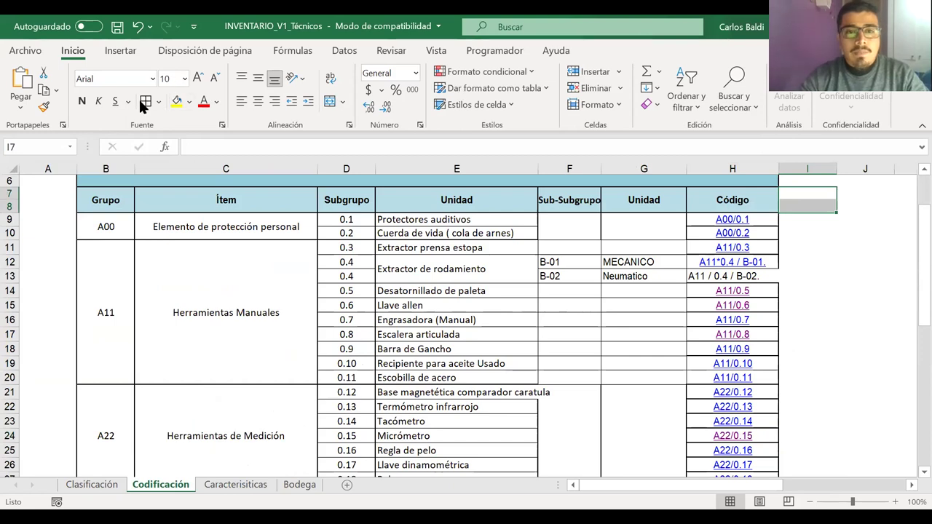
left_click(332, 105)
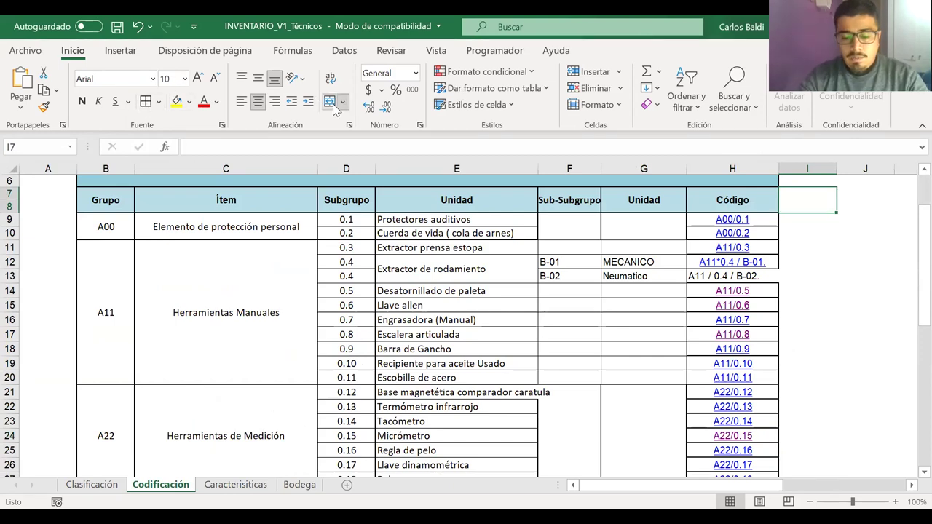
type("Codigo ")
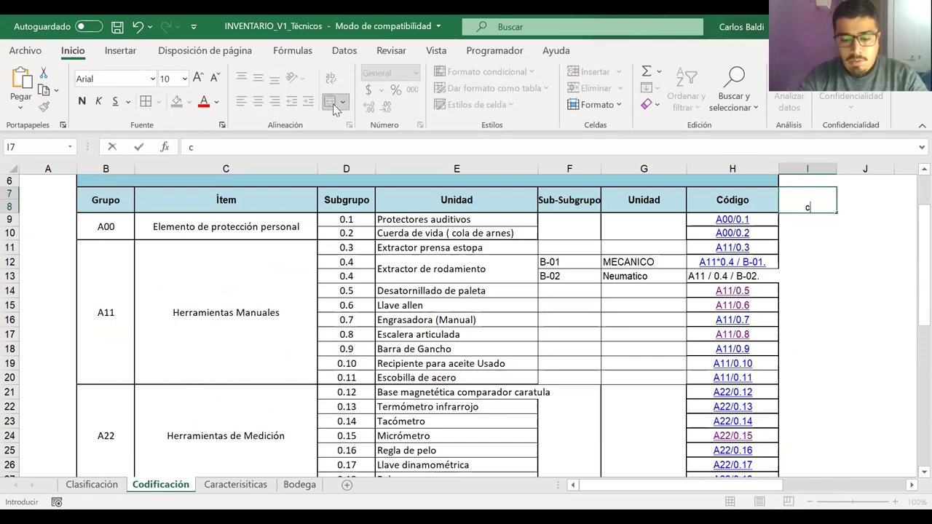
type("U")
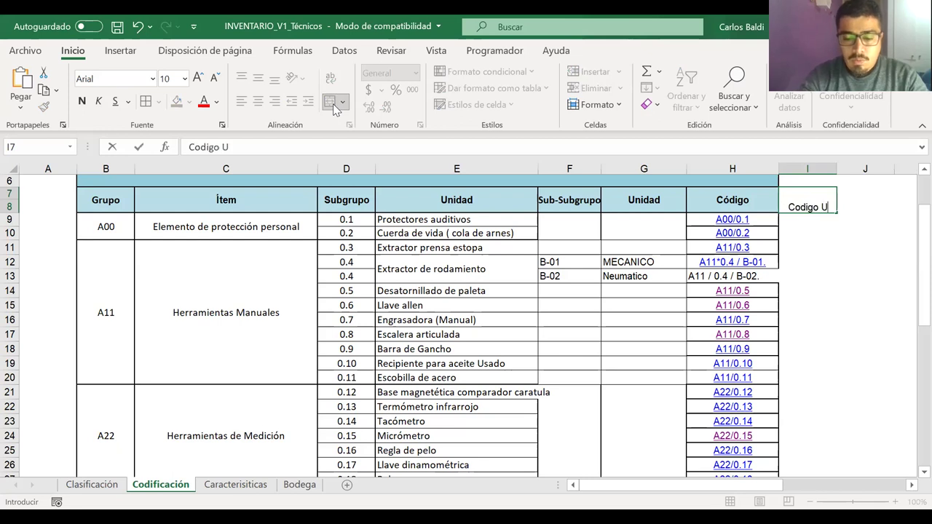
type("bicación")
key("Return")
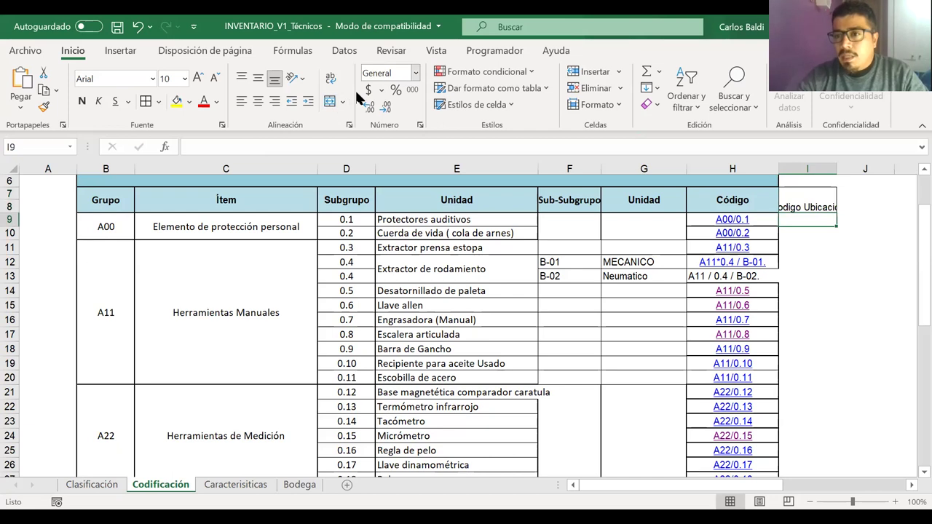
left_click_drag(837, 171, 850, 171)
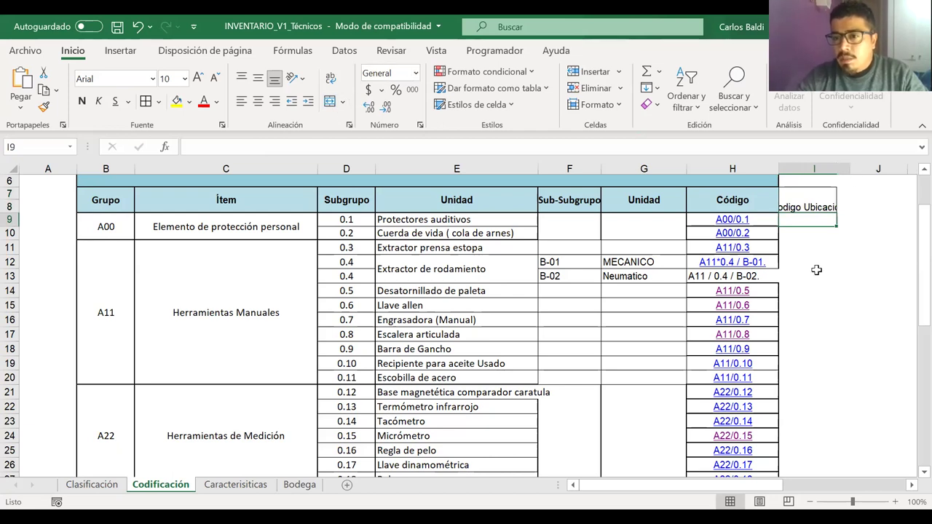
- Enter the location code "B03-E2-A32" in I14 for the Desatornillado de paleta row
left_click(798, 293)
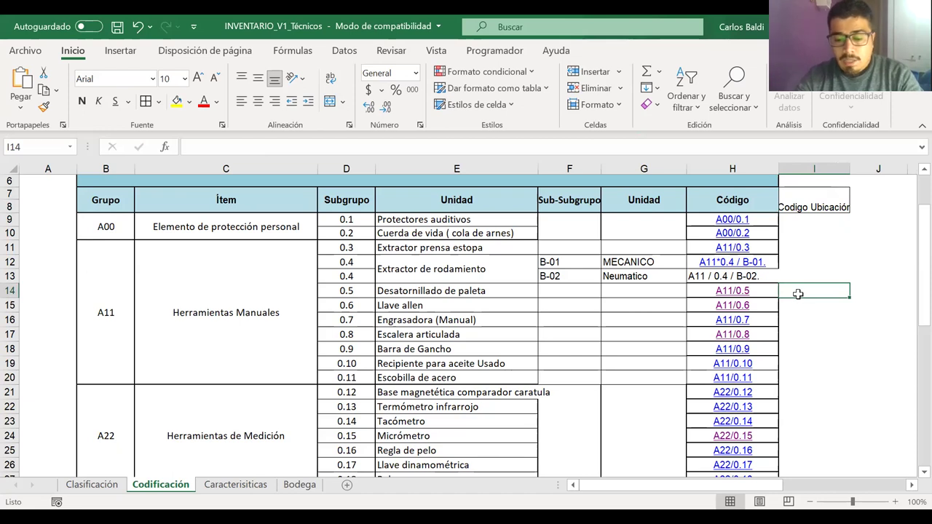
type("B03-")
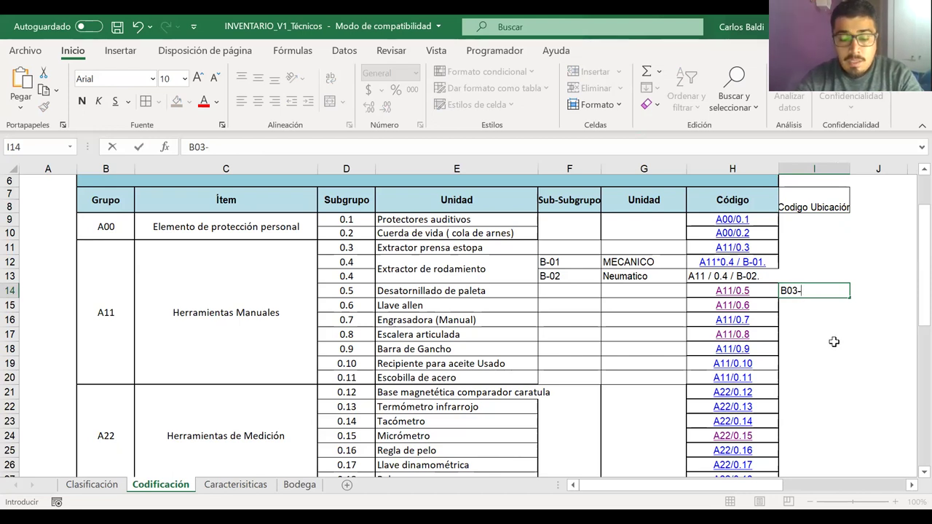
type("E2-")
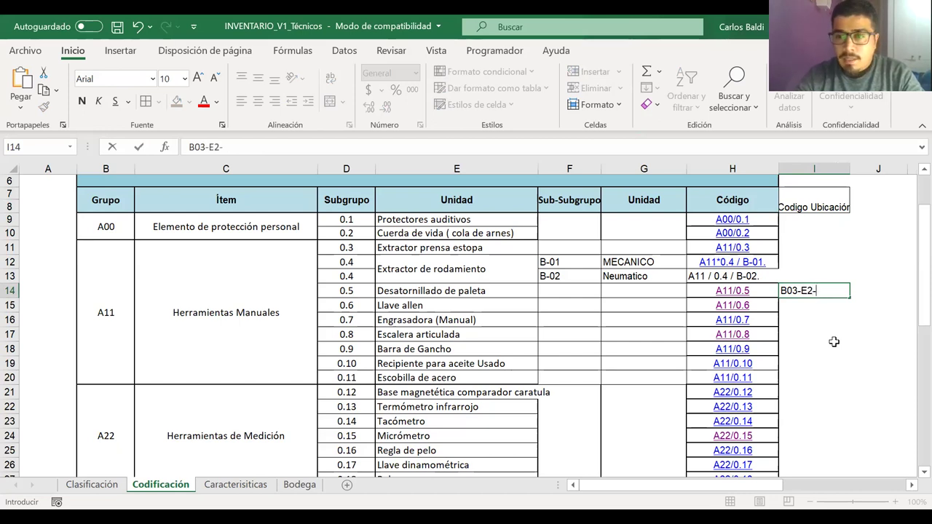
type("A32")
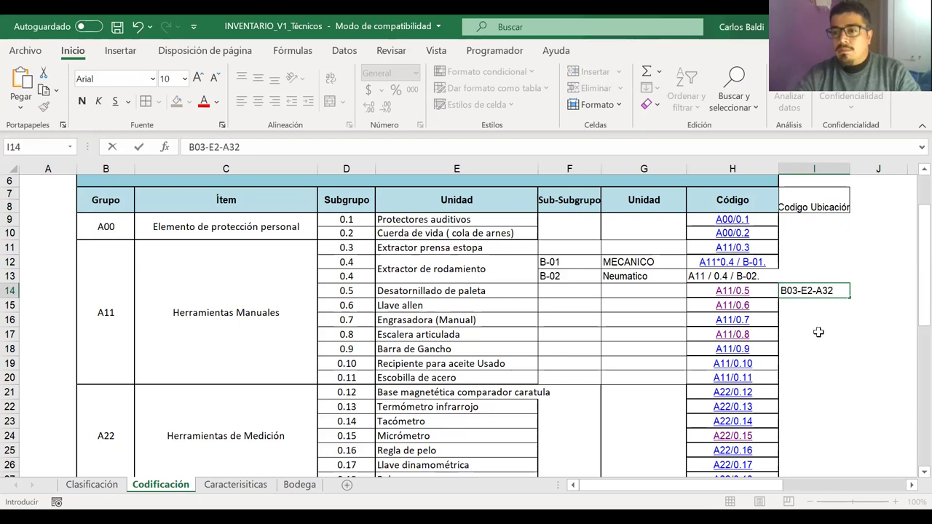
key("Return")
- Add a hyperlink to the location code in I14 that points to cell A1 of the Bodega sheet
left_click(812, 291)
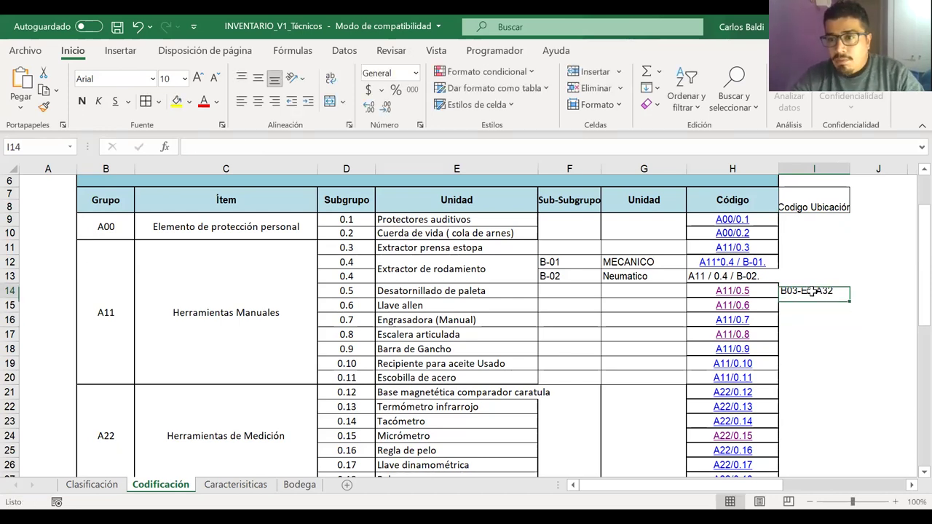
right_click(812, 291)
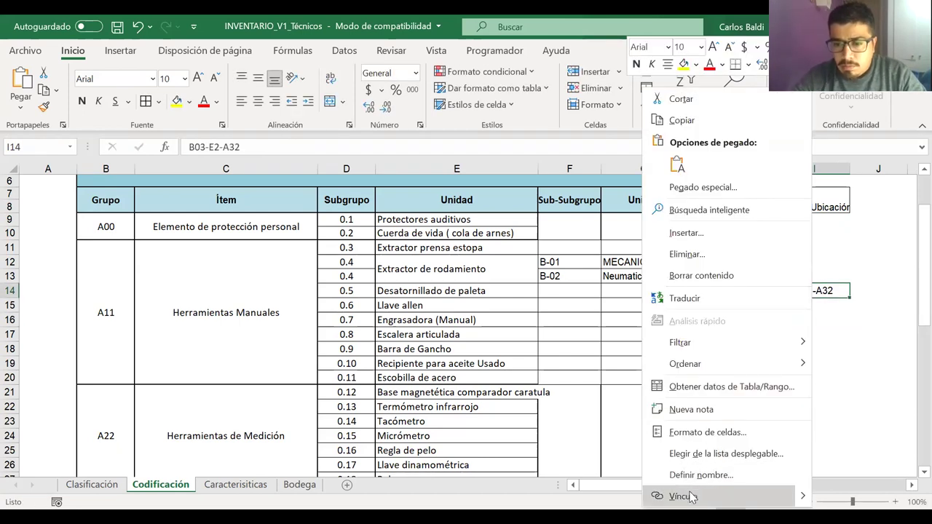
left_click(684, 496)
left_click(348, 268)
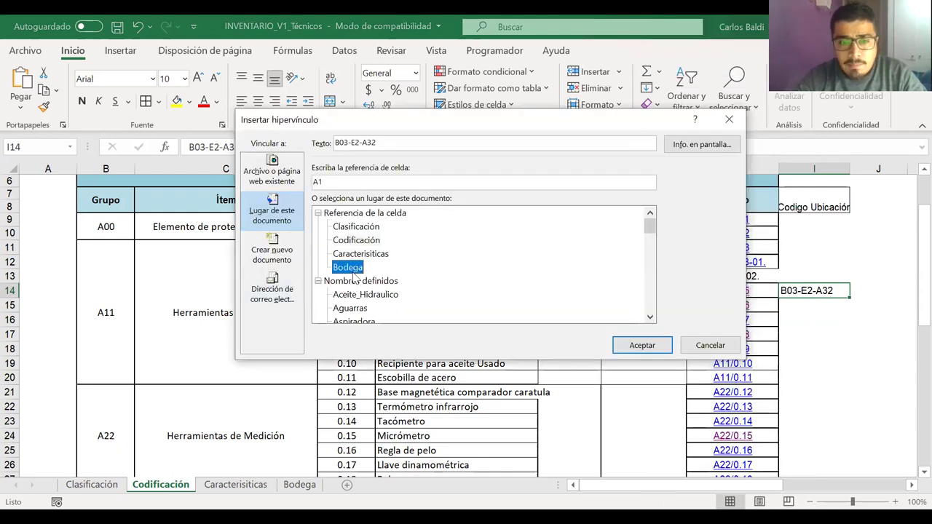
left_click(632, 350)
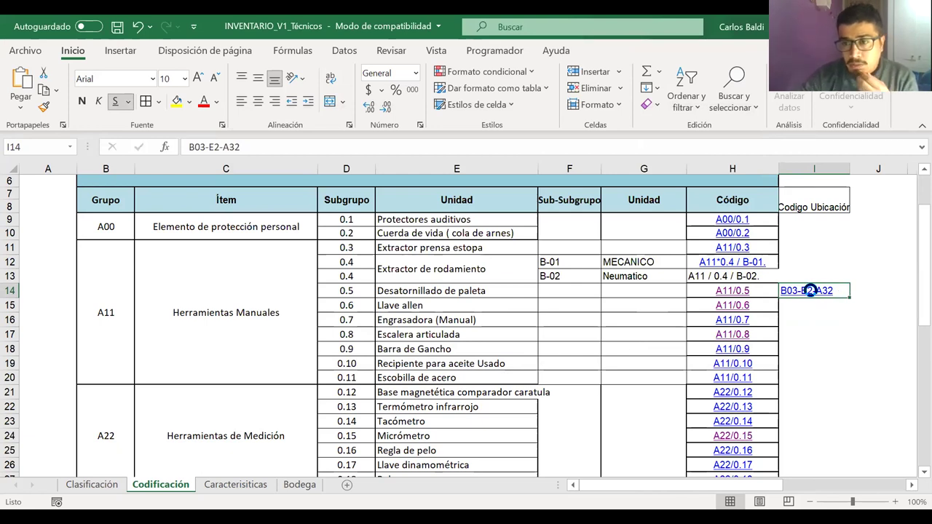
- Follow the I14 location link to the Bodega sheet, revisit Codificación, and examine Bodega's shelving diagrams and warehouse layout
left_click(810, 290)
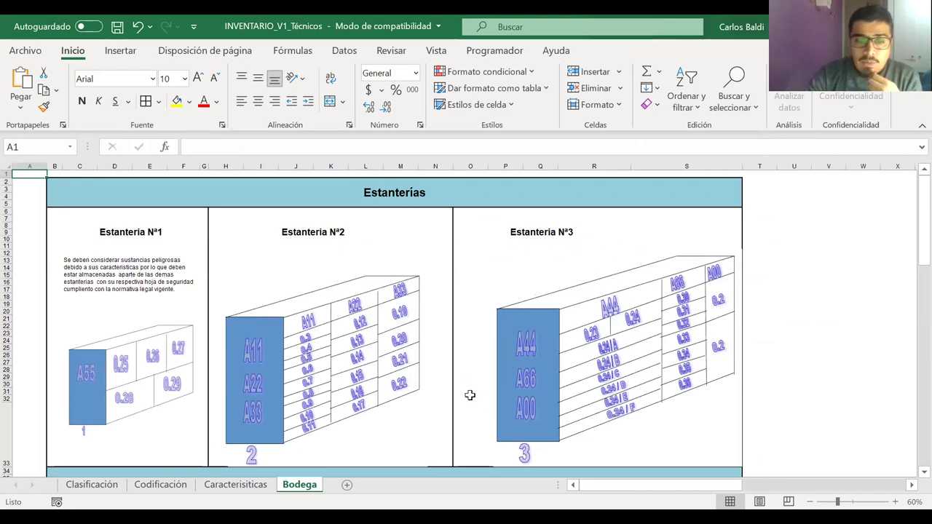
left_click(161, 486)
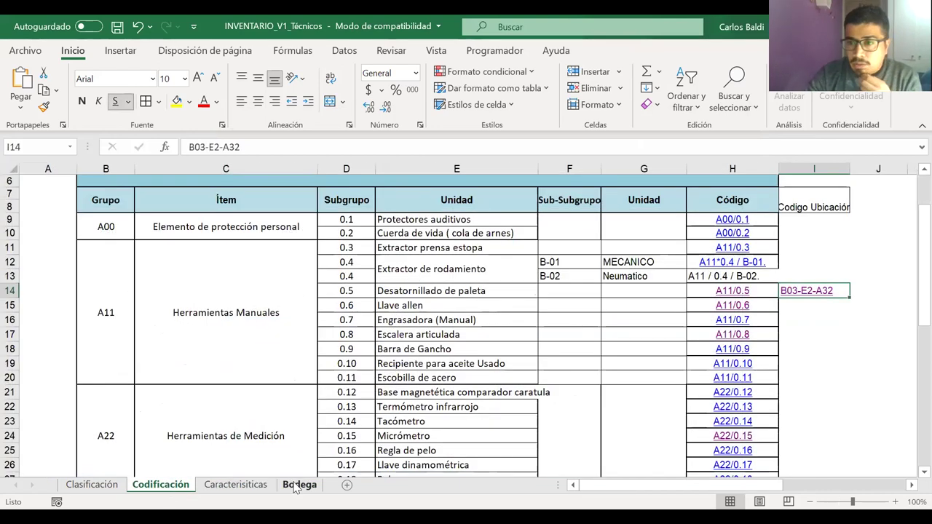
left_click(295, 486)
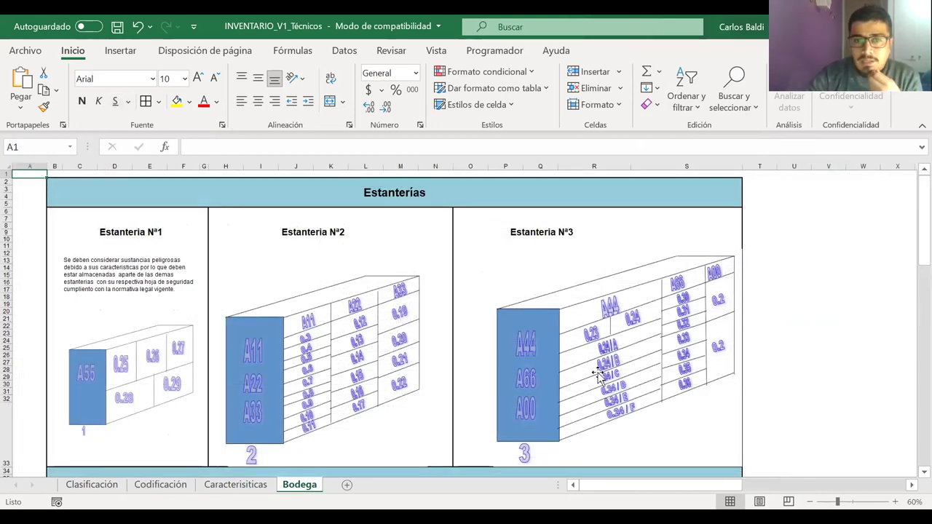
scroll(597, 373, "down", 6)
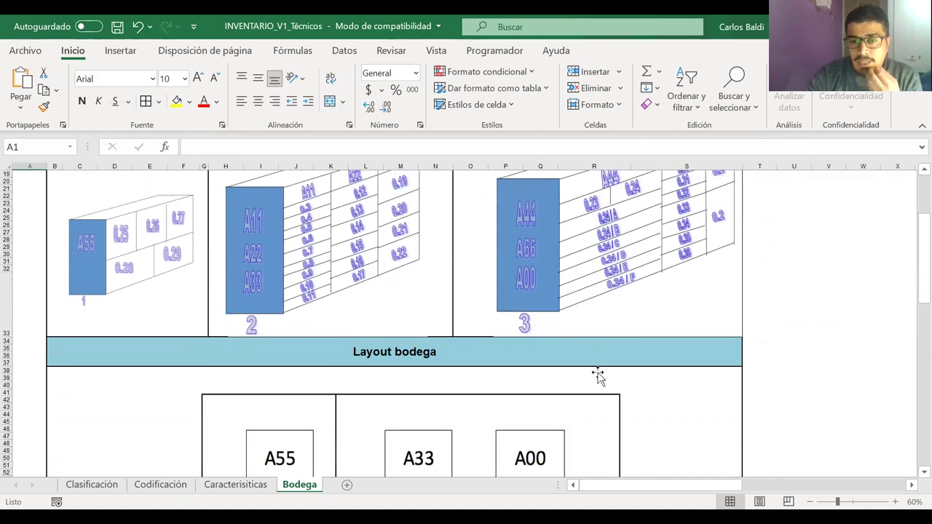
scroll(597, 373, "up", 6)
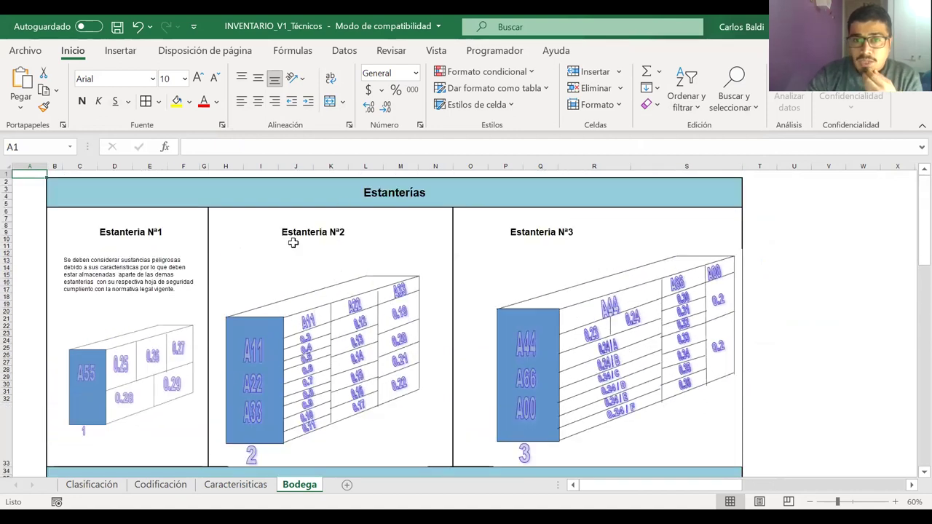